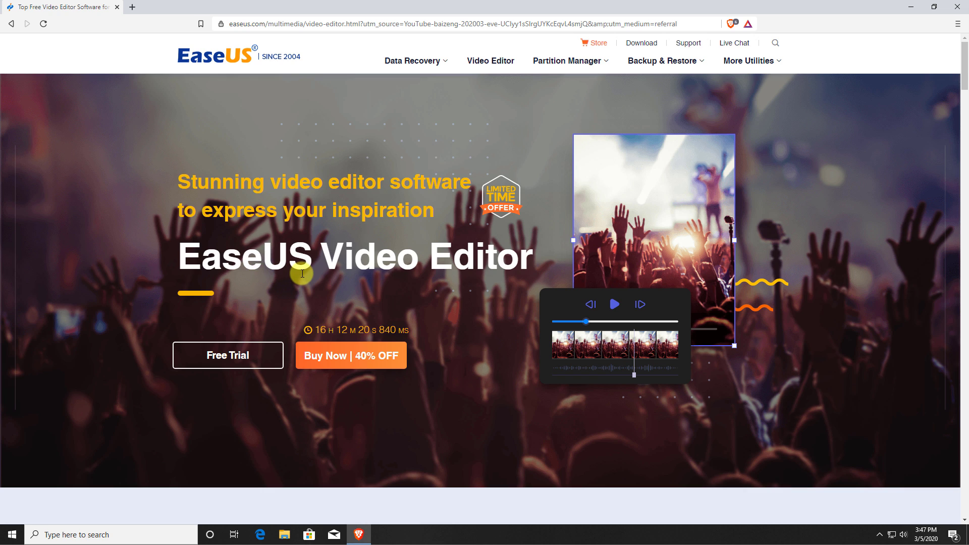
Download easeus_video_editor.exe to Downloads via Free Trial and move past the setup Welcome page
{"action": "left_click", "coordinate": [241, 356]}
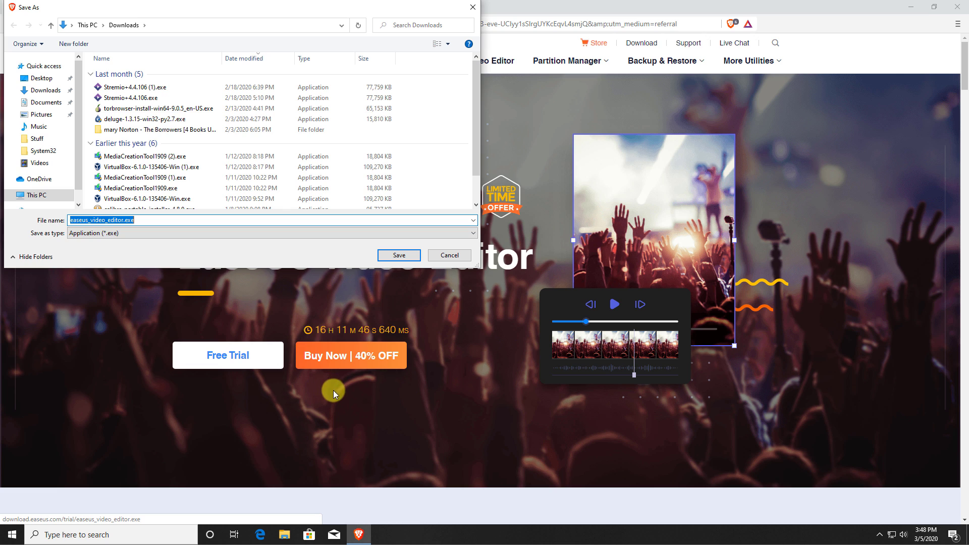
{"action": "left_click", "coordinate": [391, 258]}
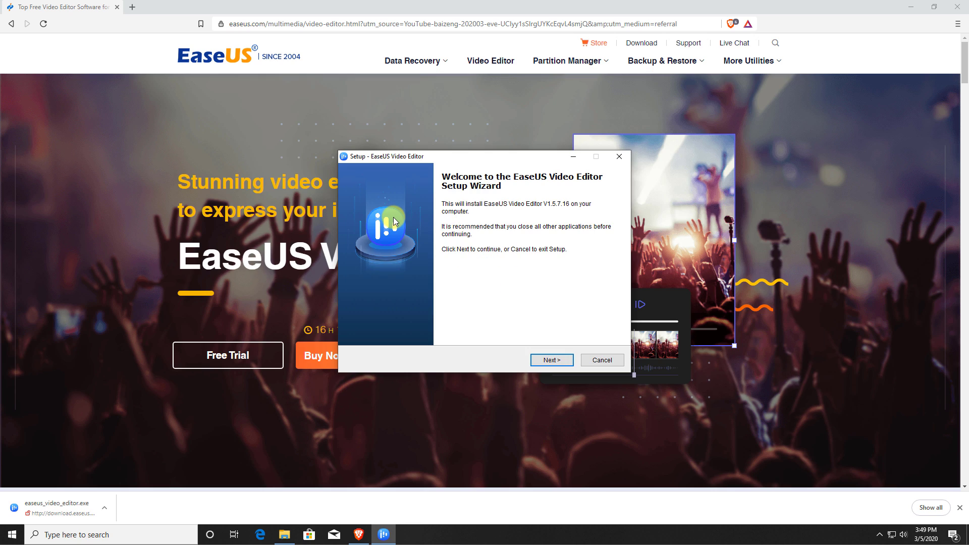
{"action": "left_click", "coordinate": [568, 363]}
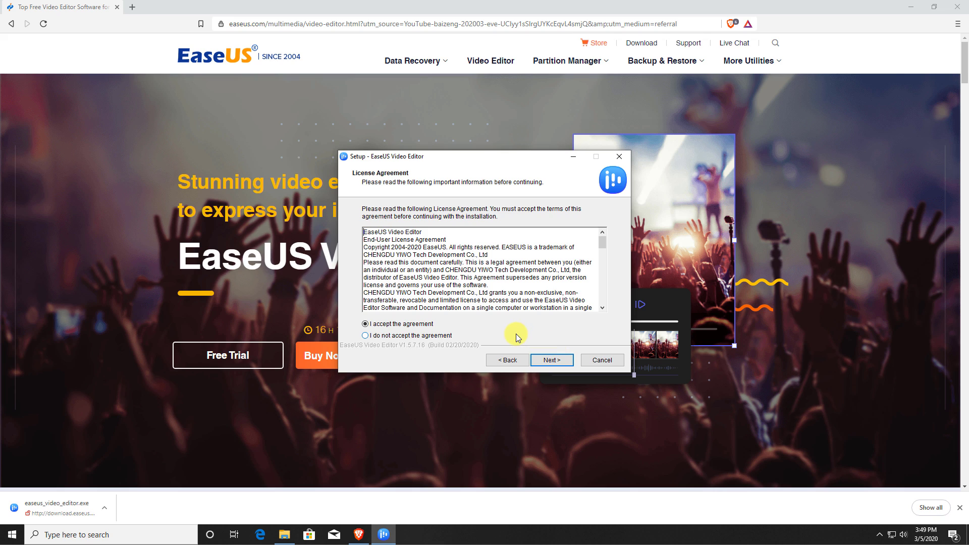
Accept the licence and install to the default Program Files folder with a desktop shortcut
{"action": "left_click", "coordinate": [559, 359]}
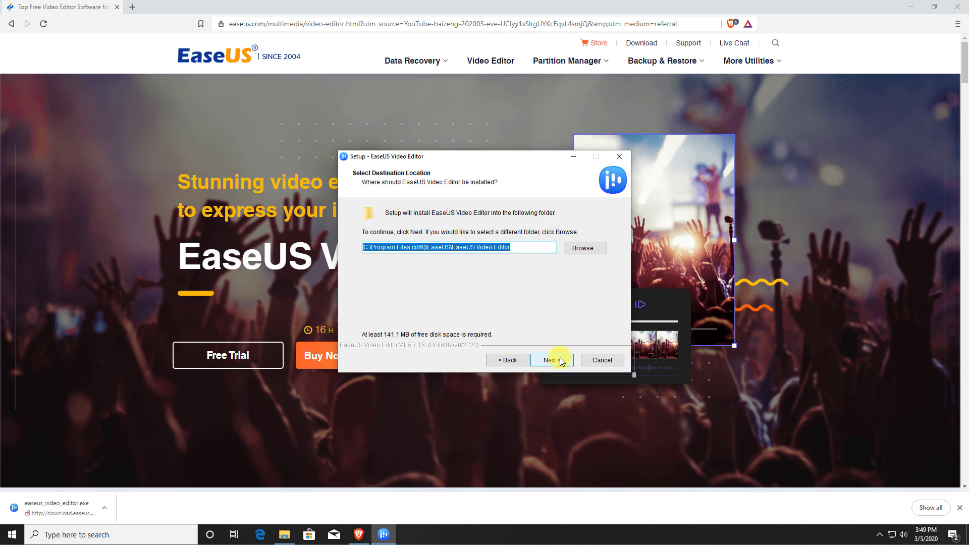
{"action": "left_click", "coordinate": [555, 366]}
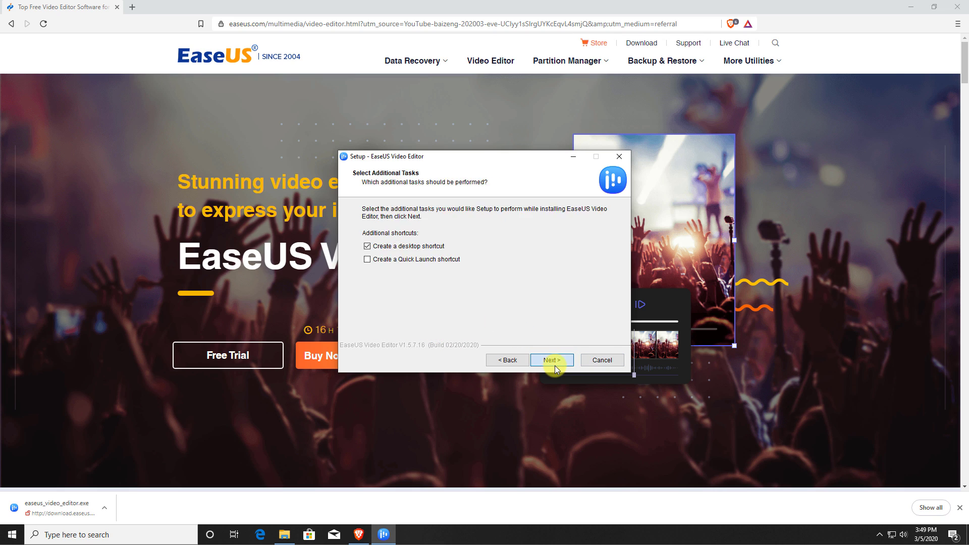
{"action": "left_click", "coordinate": [557, 360]}
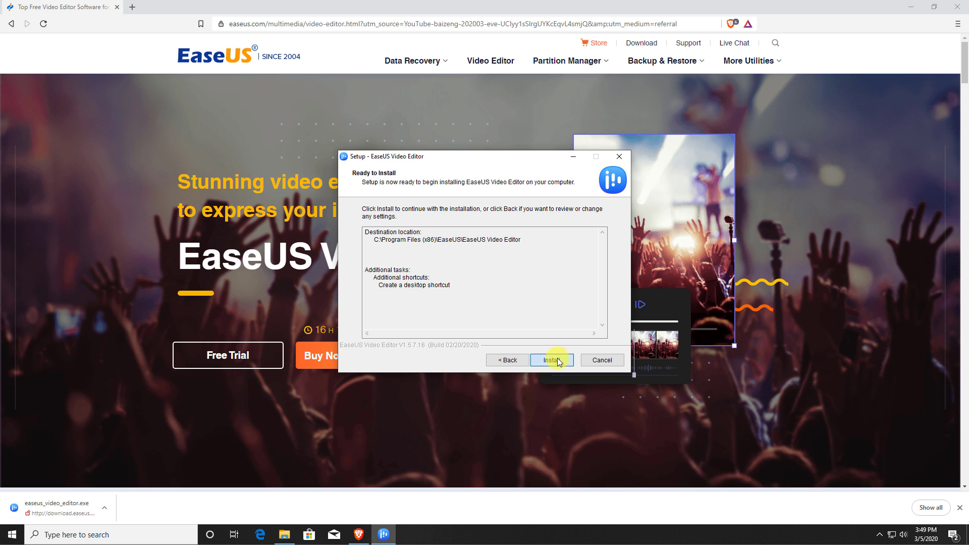
{"action": "left_click", "coordinate": [547, 357]}
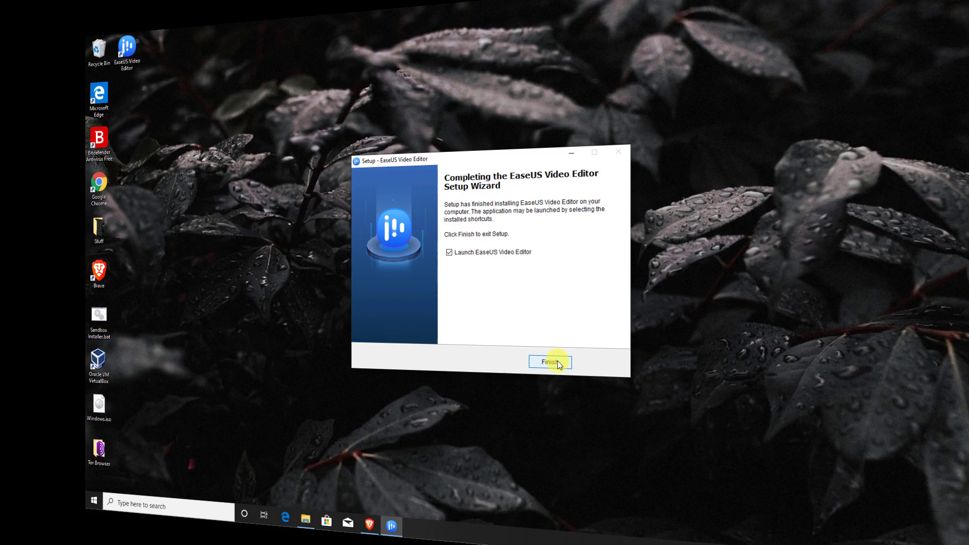
{"action": "left_click", "coordinate": [550, 362]}
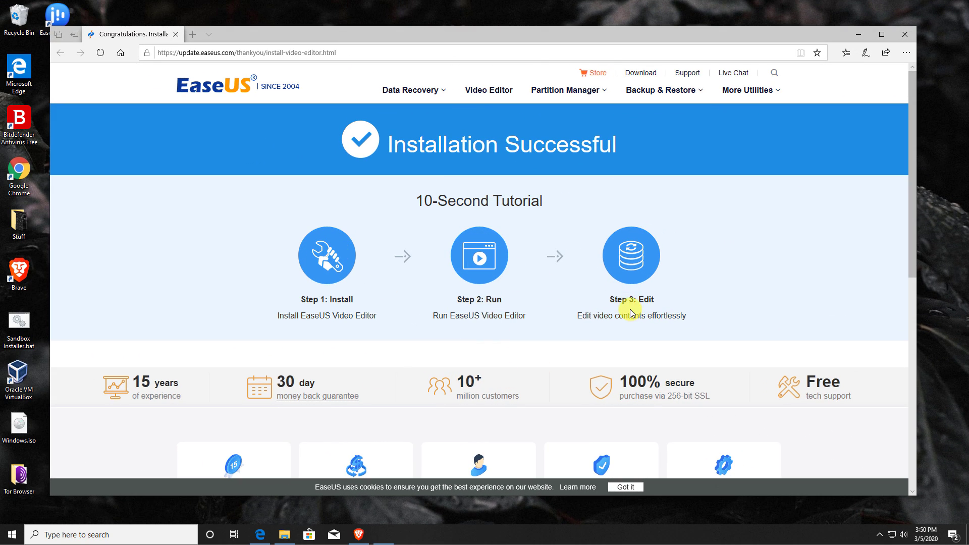
Dismiss the editor's launch window and look over the Installation Successful page menus
{"action": "left_click", "coordinate": [676, 130]}
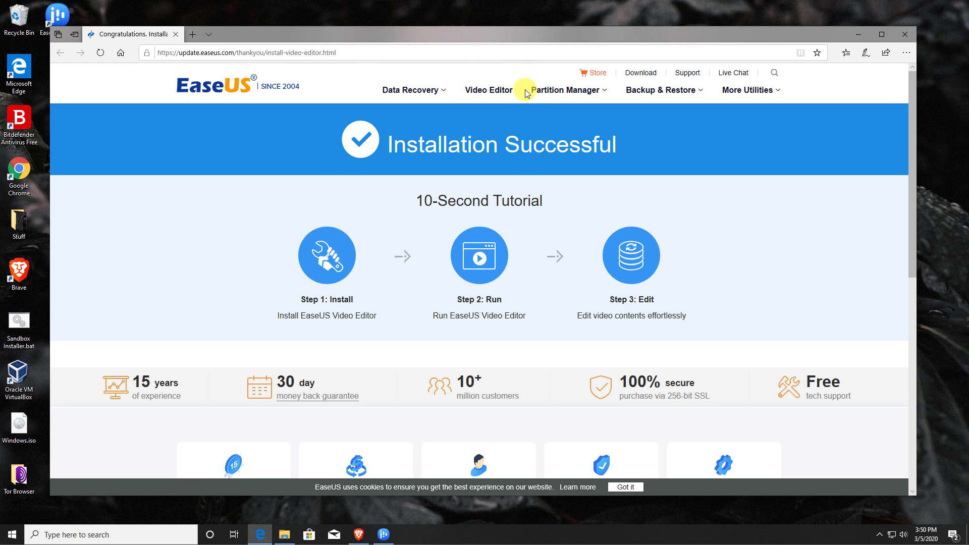
{"action": "mouse_move", "coordinate": [541, 95]}
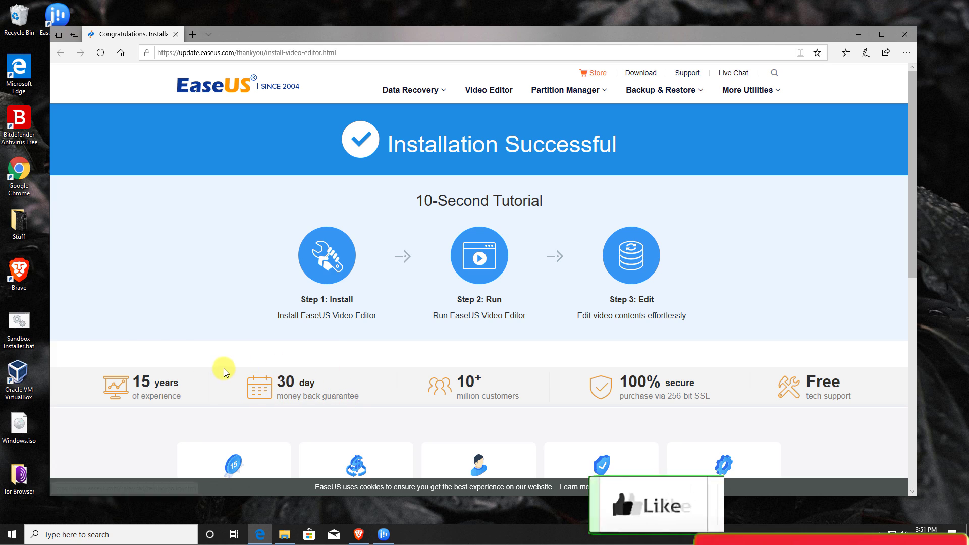
Minimise Edge and start a new 16:9 widescreen project from the EaseUS launcher
{"action": "left_click", "coordinate": [858, 35]}
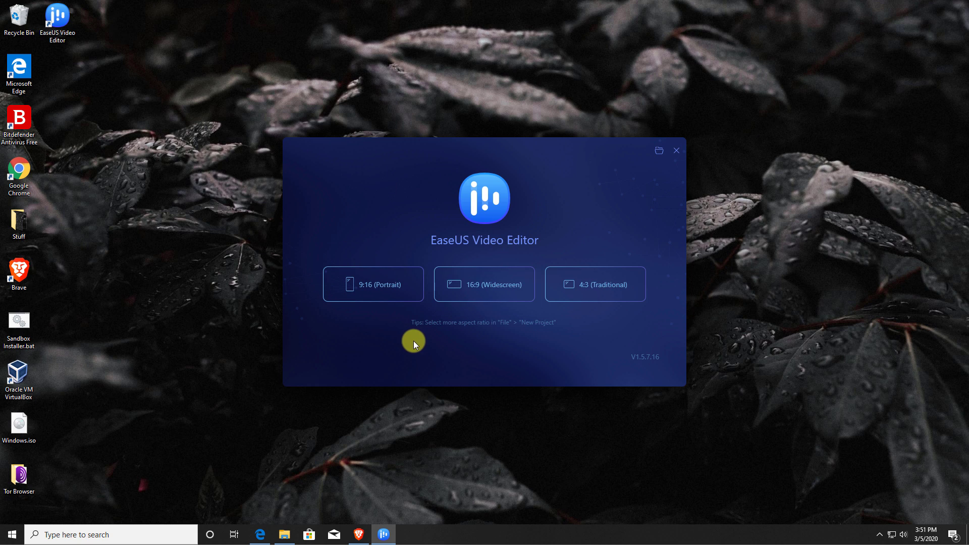
{"action": "left_click", "coordinate": [472, 302]}
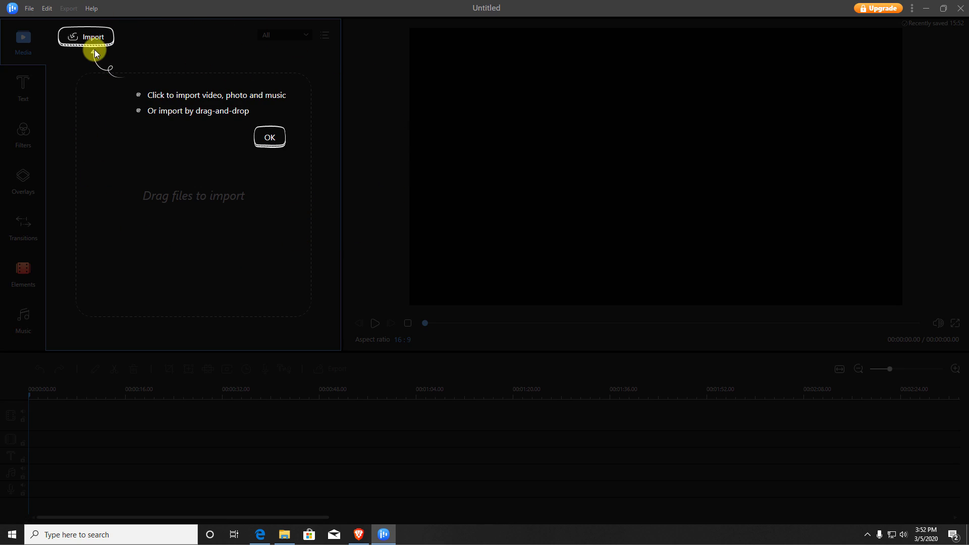
Dismiss the hint and import the FIRESTICK MP4 from the Desktop into the media library
{"action": "left_click", "coordinate": [270, 138]}
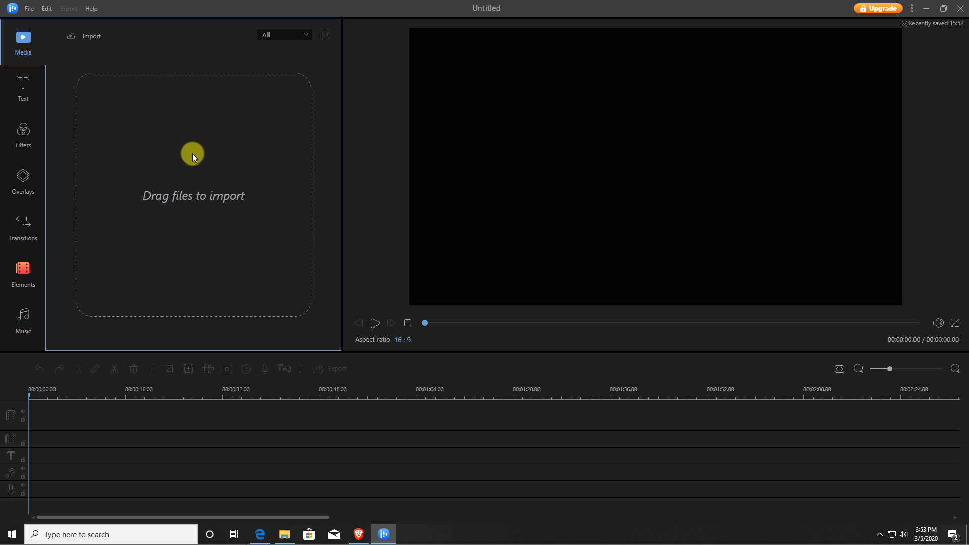
{"action": "left_click", "coordinate": [87, 35]}
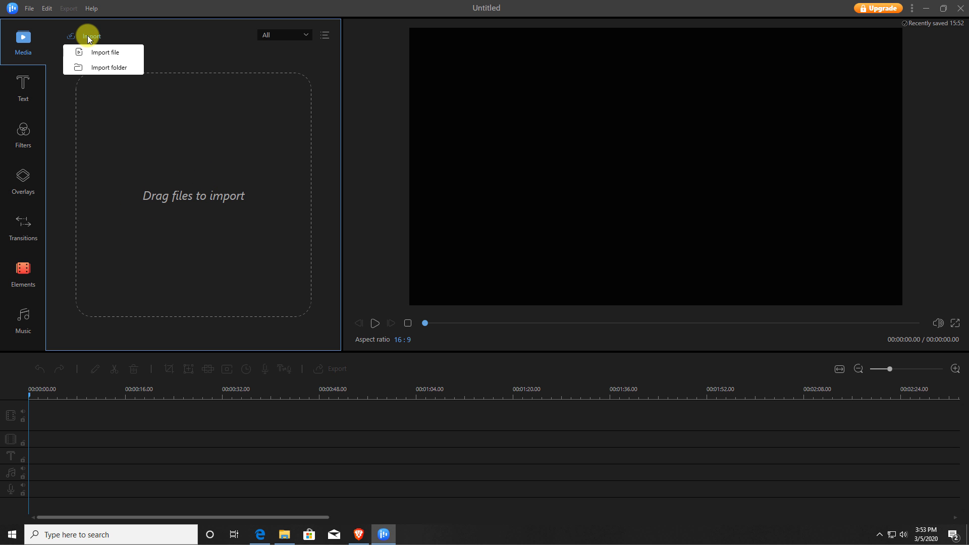
{"action": "left_click", "coordinate": [112, 53]}
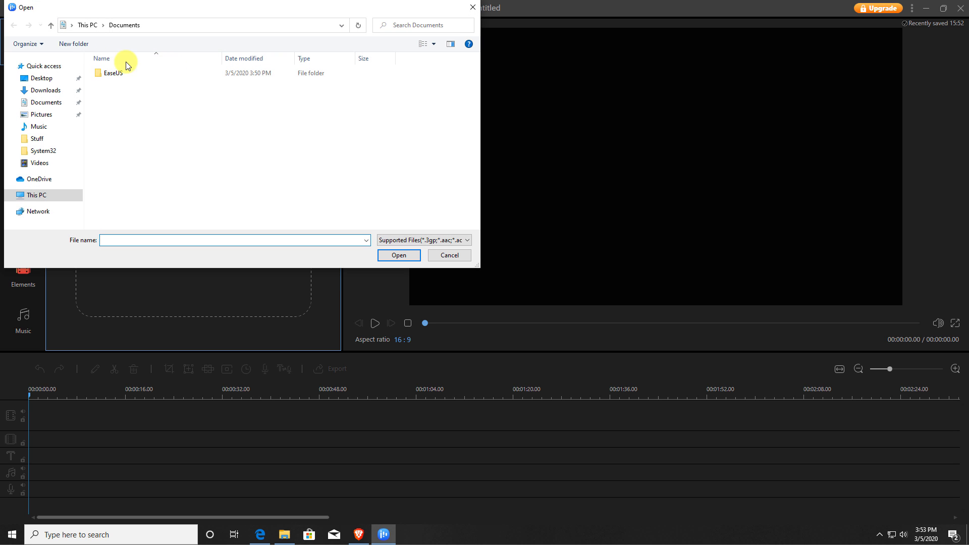
{"action": "left_click", "coordinate": [44, 83]}
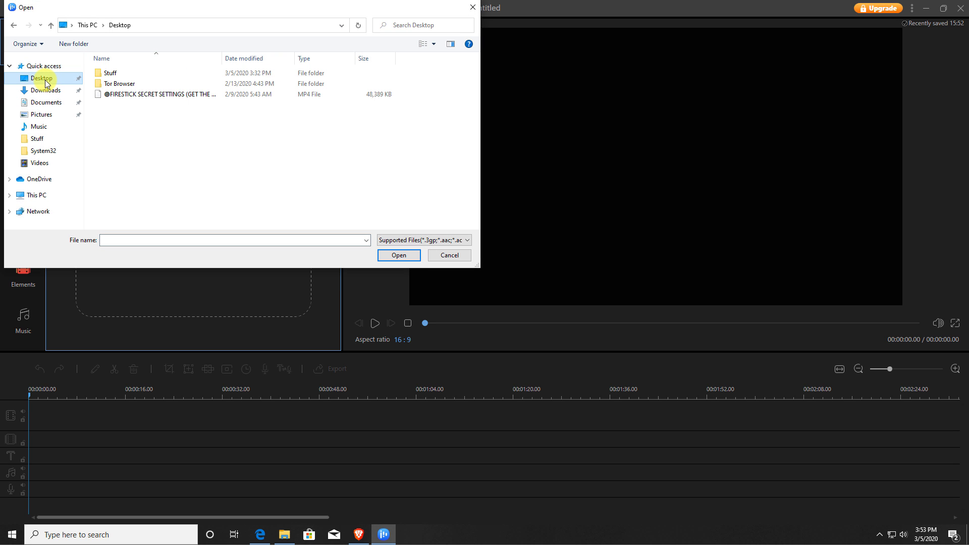
{"action": "left_click", "coordinate": [127, 95]}
{"action": "left_click", "coordinate": [400, 256]}
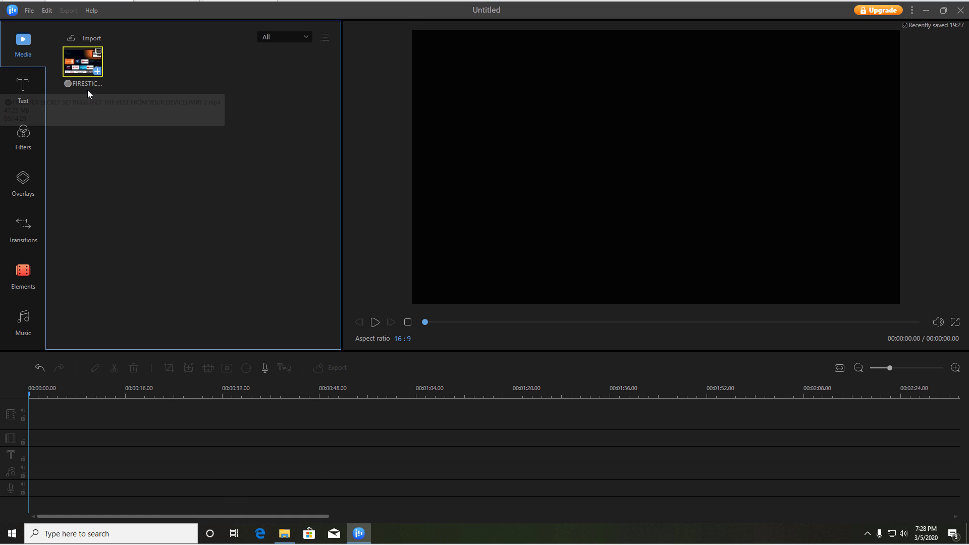
Drag the FIRESTICK clip onto the first video track and play and pause its opening seconds
{"action": "left_click_drag", "start_coordinate": [87, 90], "coordinate": [89, 302]}
{"action": "left_click_drag", "start_coordinate": [81, 343], "coordinate": [47, 415]}
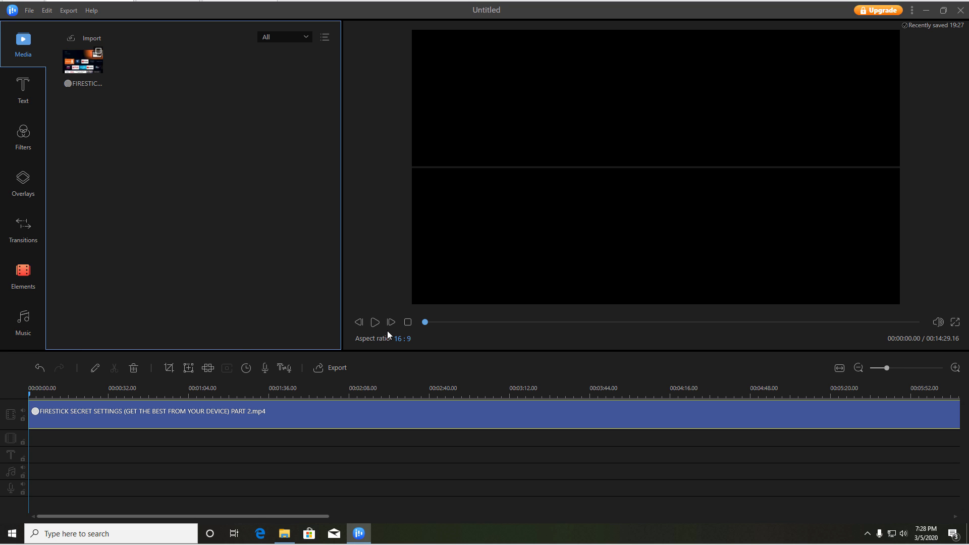
{"action": "left_click", "coordinate": [375, 325]}
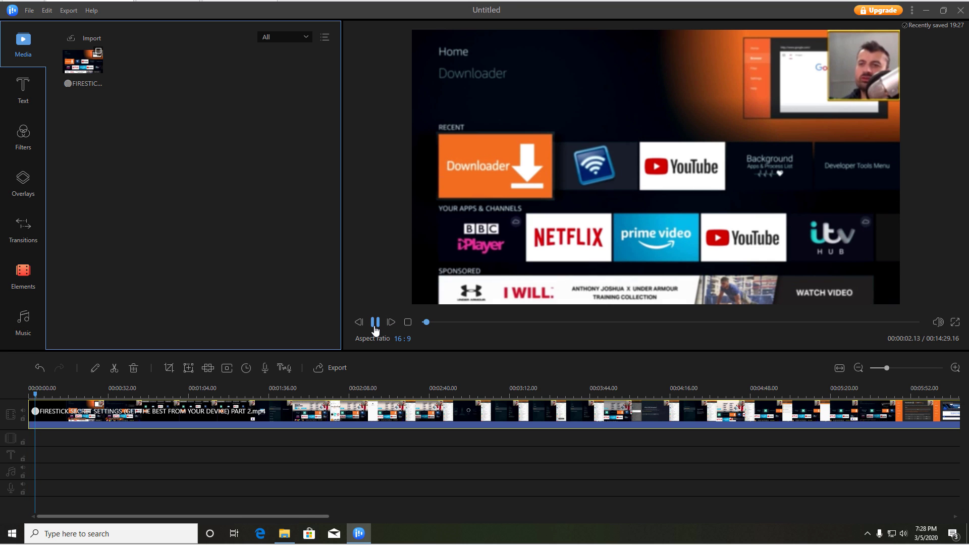
{"action": "left_click", "coordinate": [375, 325]}
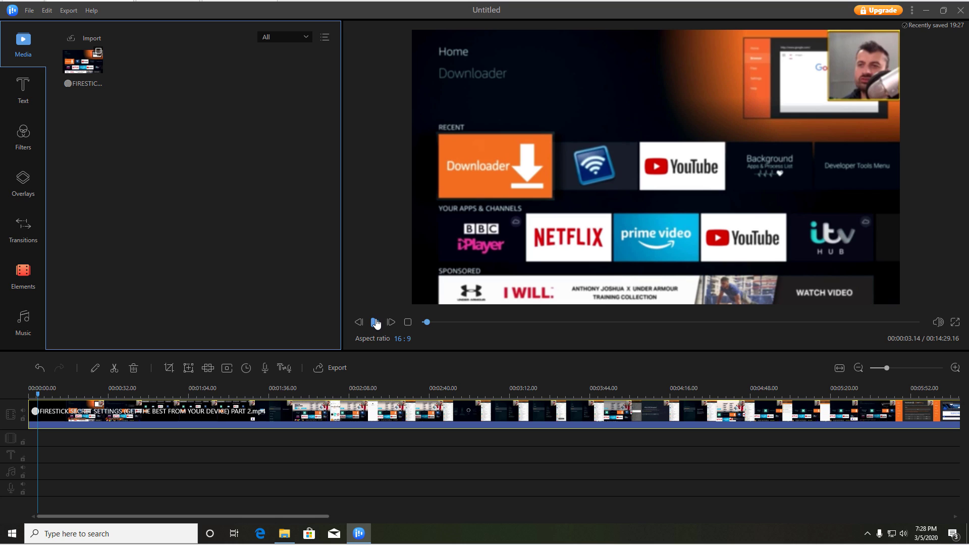
{"action": "left_click", "coordinate": [376, 323]}
{"action": "left_click", "coordinate": [375, 323]}
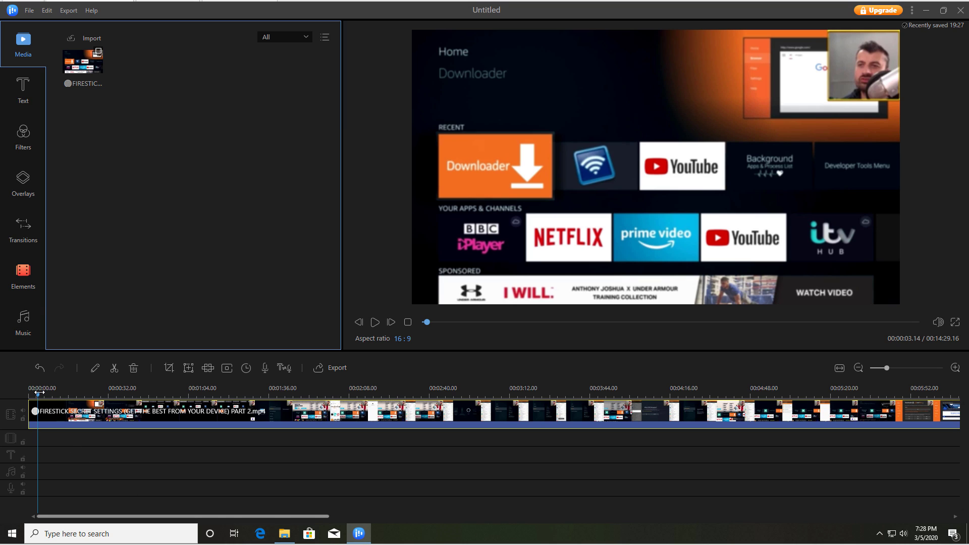
Delete the split-off opening piece of the FIRESTICK clip, leaving a 00:14:14.14 project
{"action": "left_click_drag", "start_coordinate": [39, 393], "coordinate": [66, 395]}
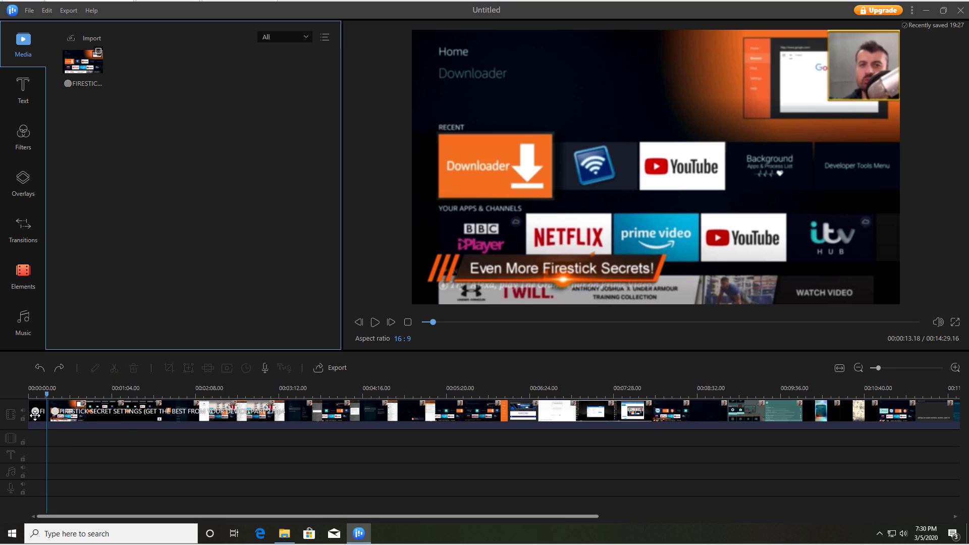
{"action": "left_click", "coordinate": [35, 415]}
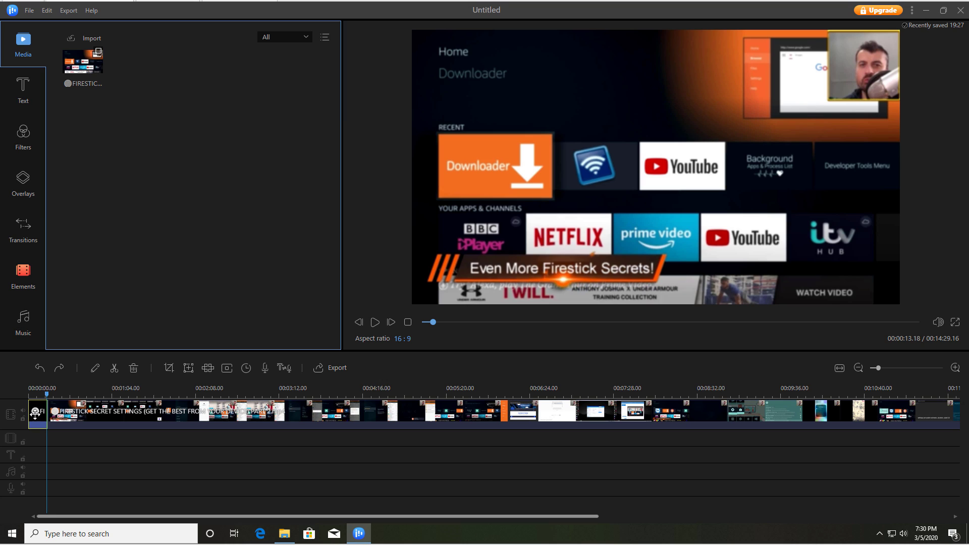
{"action": "left_click", "coordinate": [125, 414]}
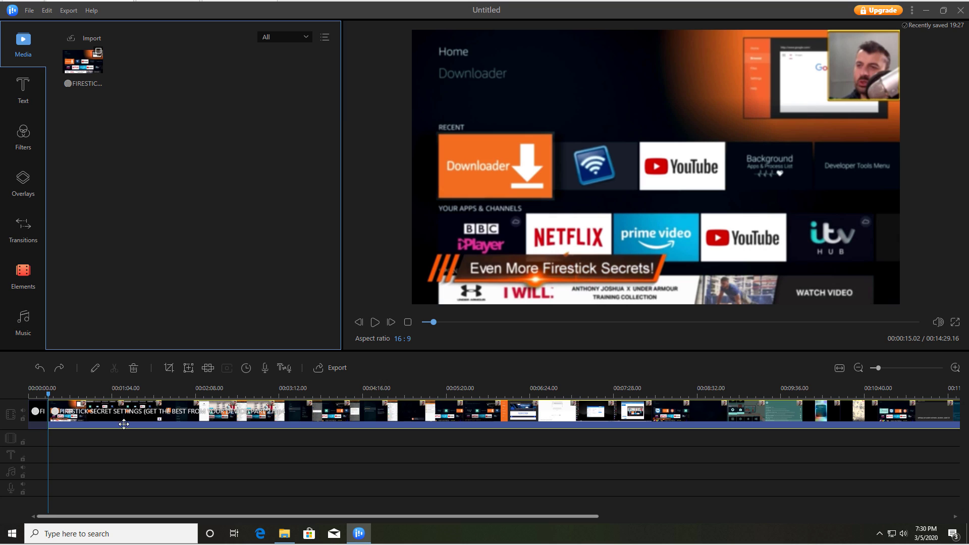
{"action": "left_click", "coordinate": [35, 416]}
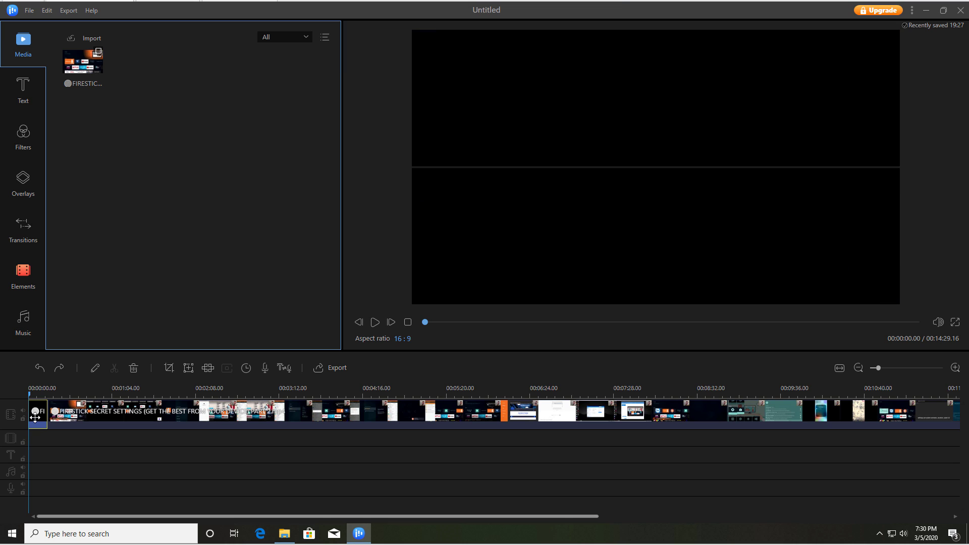
{"action": "key", "text": "Delete"}
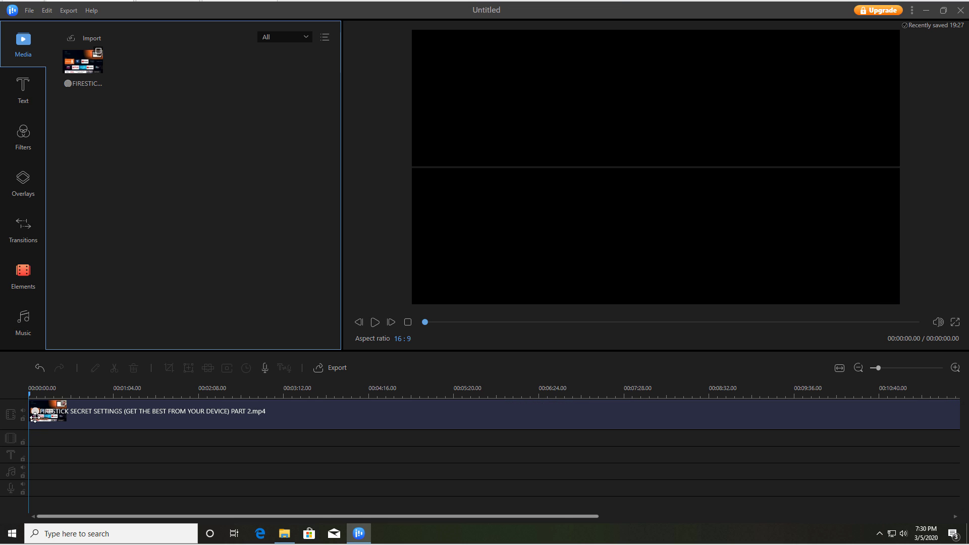
Split the clip at 00:02:25 and 00:04:39, then select the middle piece between them
{"action": "left_click", "coordinate": [166, 411]}
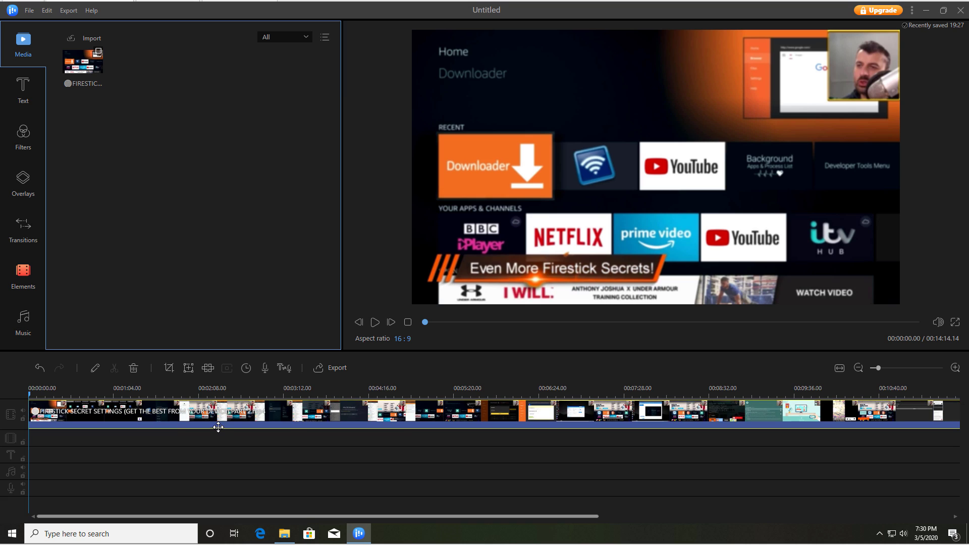
{"action": "left_click", "coordinate": [222, 393]}
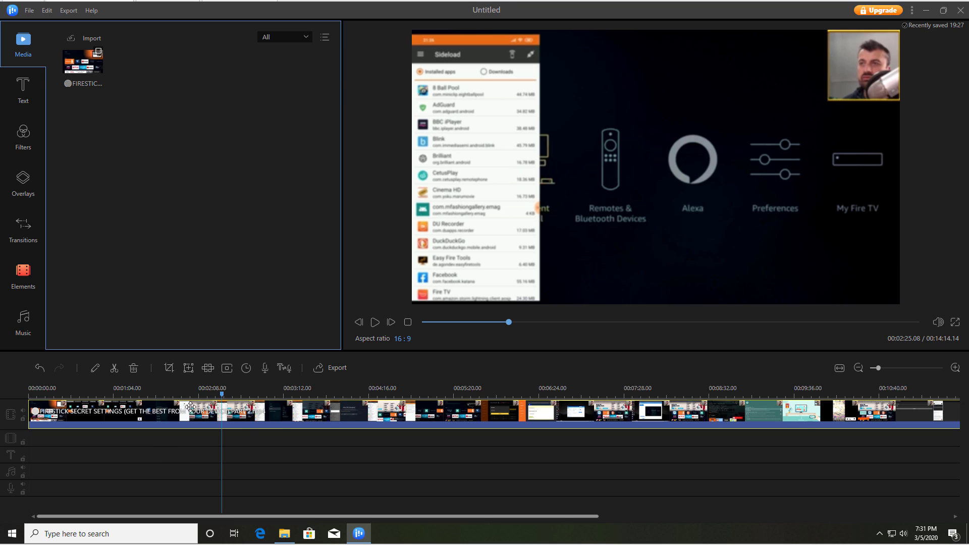
{"action": "left_click", "coordinate": [114, 371]}
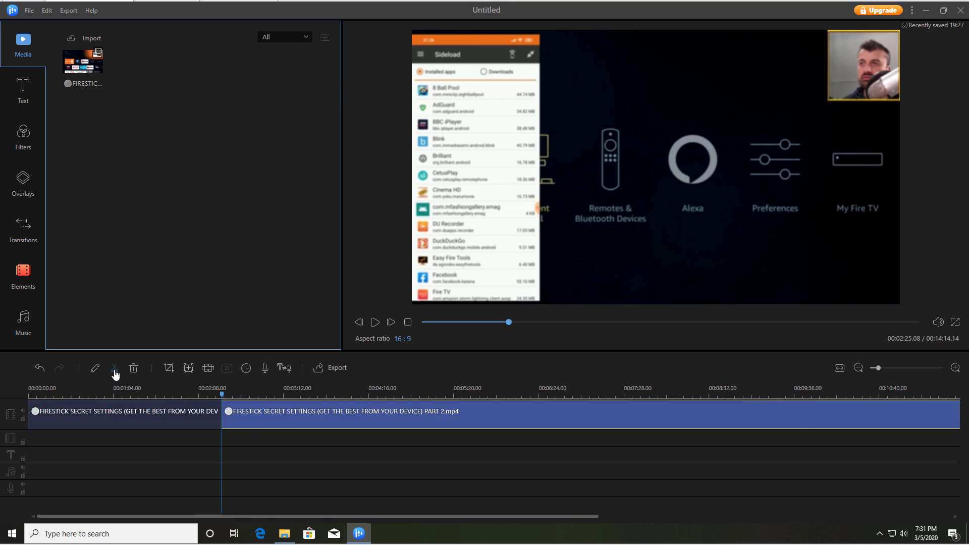
{"action": "left_click", "coordinate": [400, 391]}
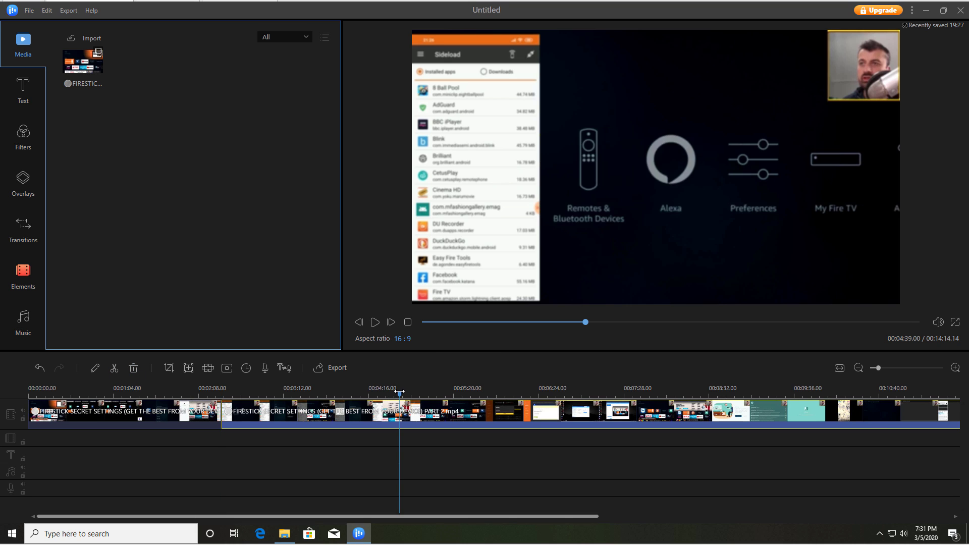
{"action": "left_click", "coordinate": [115, 370]}
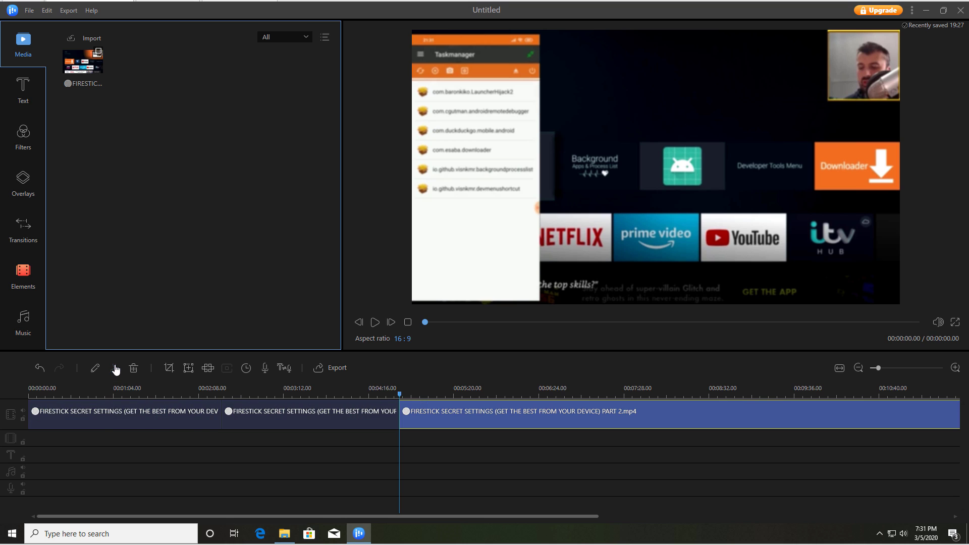
{"action": "left_click", "coordinate": [171, 419]}
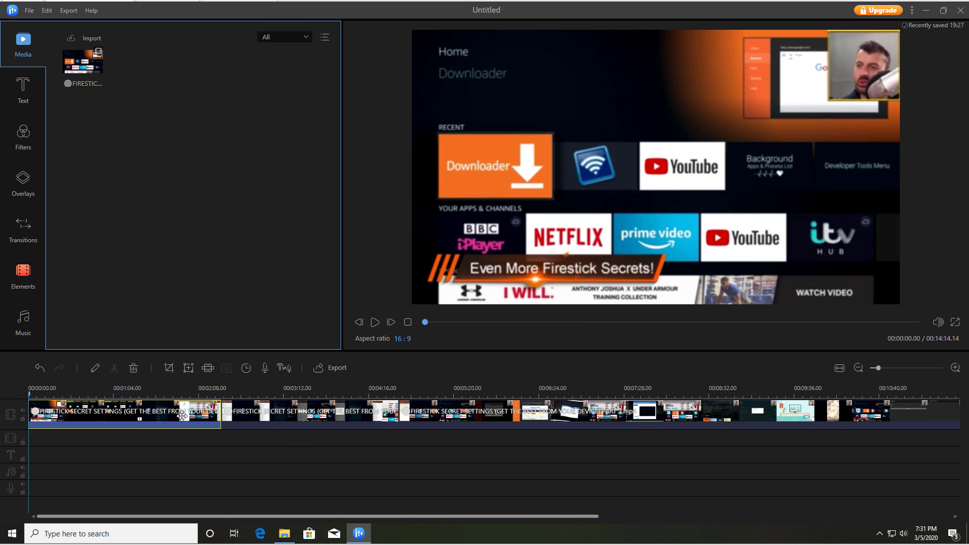
{"action": "left_click", "coordinate": [551, 418]}
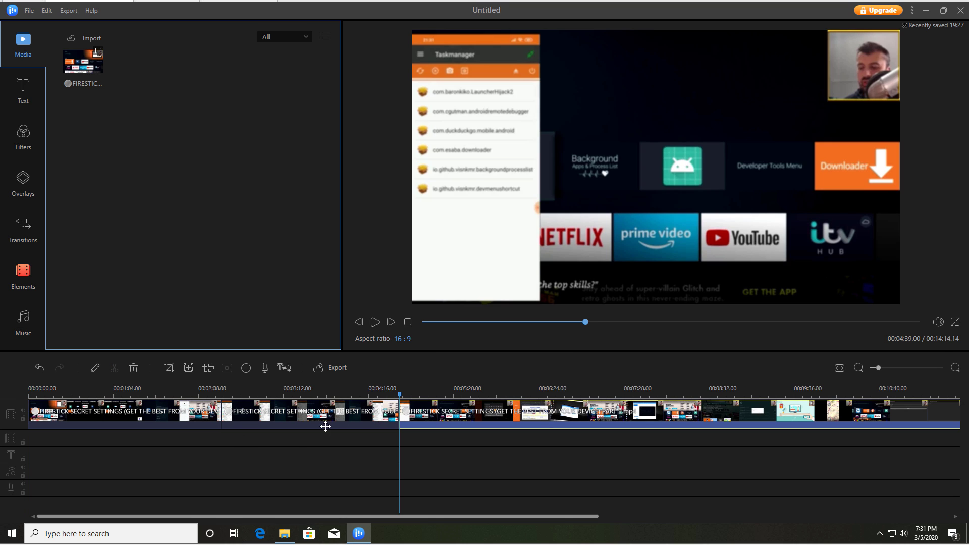
{"action": "left_click", "coordinate": [324, 421]}
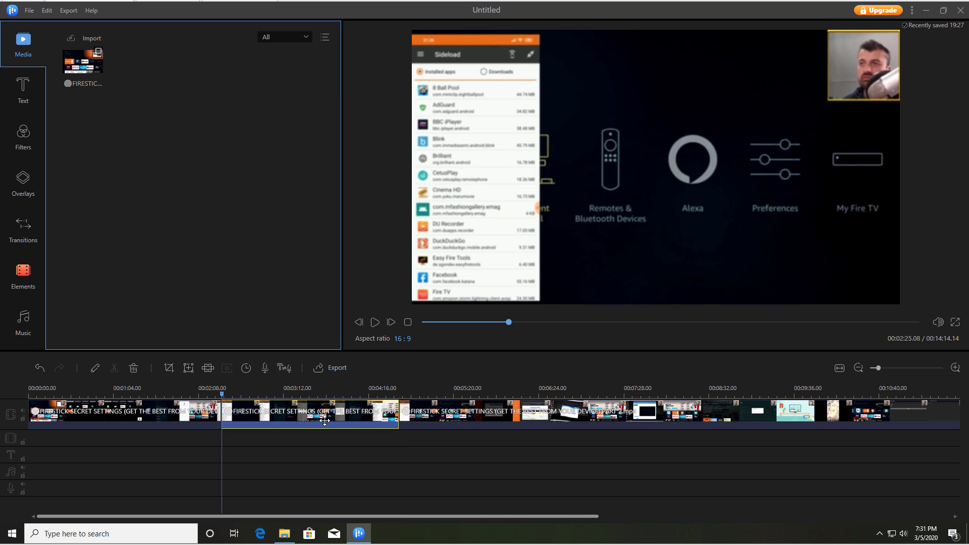
Delete the middle piece and split the remaining clip at 00:05:18
{"action": "key", "text": "Delete"}
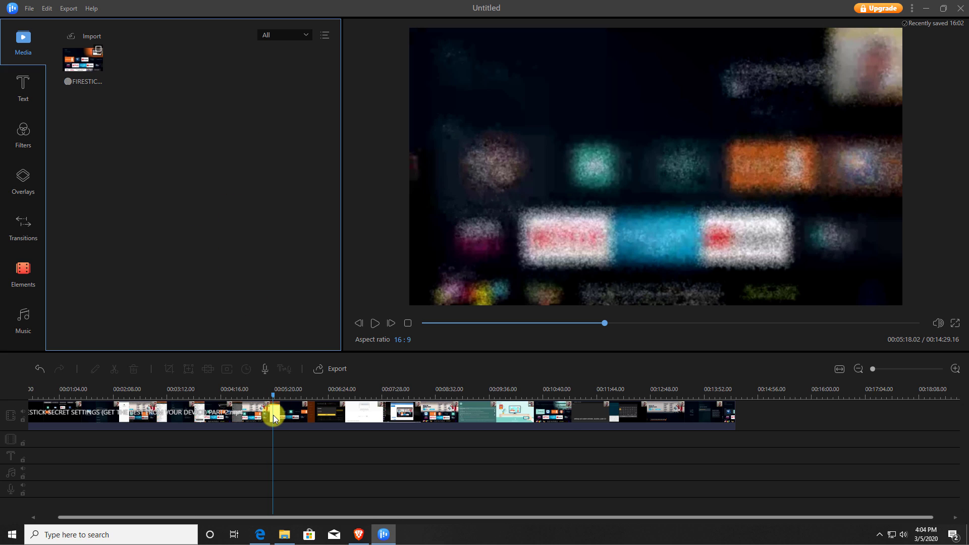
{"action": "left_click", "coordinate": [273, 414]}
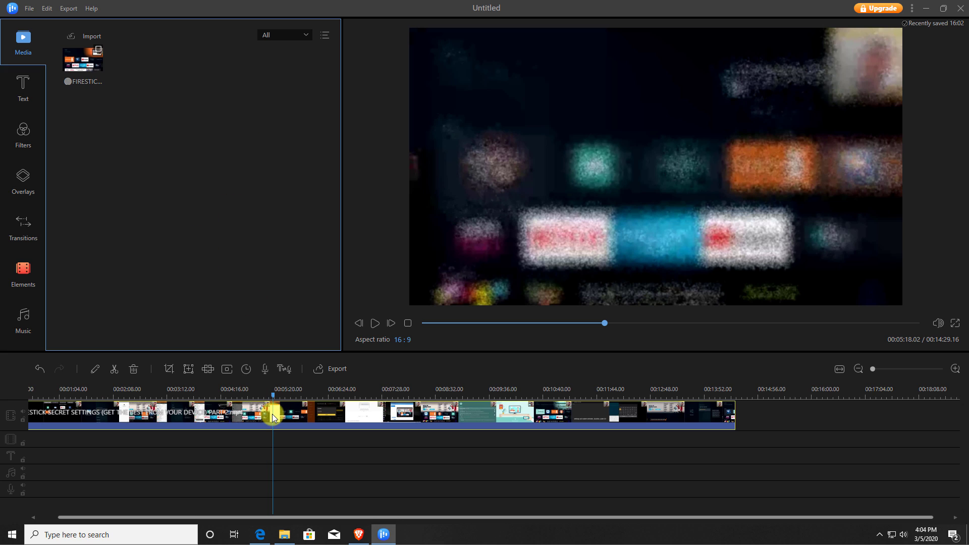
{"action": "left_click", "coordinate": [115, 370]}
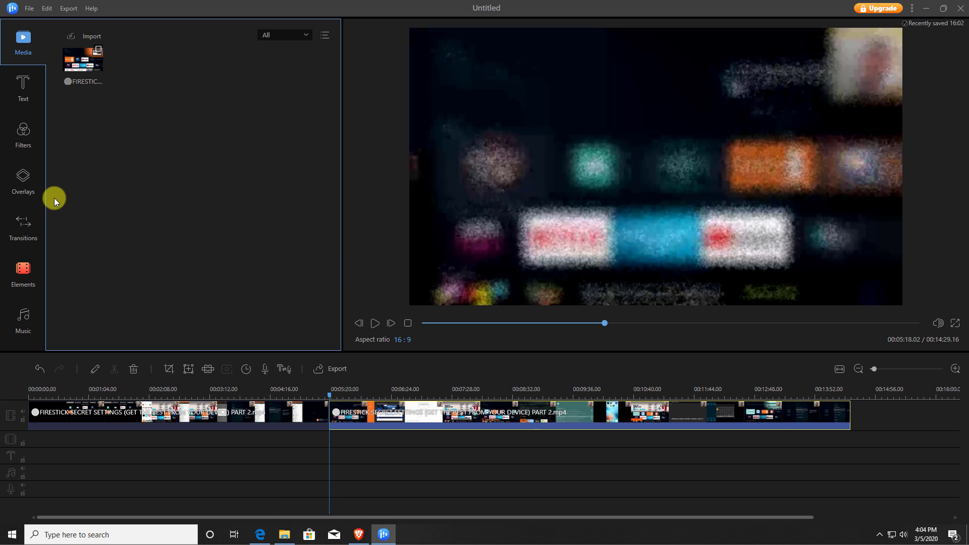
Open the Transitions library, preview a ripple transition, and play the video around the split point
{"action": "left_click", "coordinate": [22, 234]}
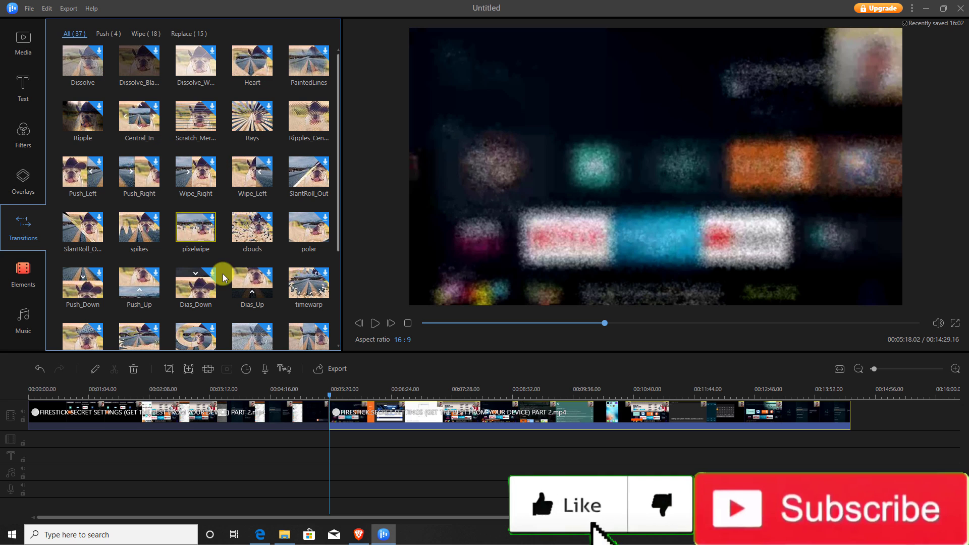
{"action": "left_click", "coordinate": [300, 116]}
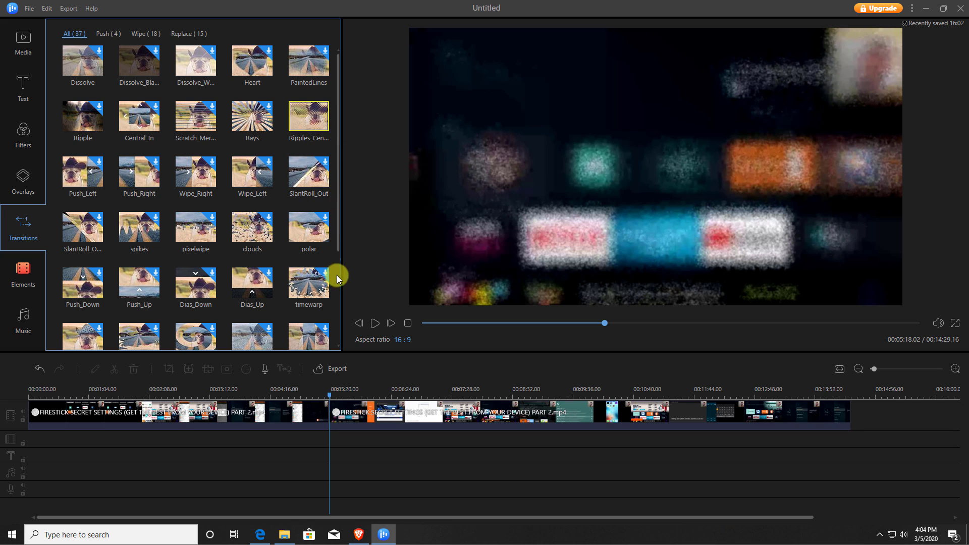
{"action": "left_click", "coordinate": [322, 393]}
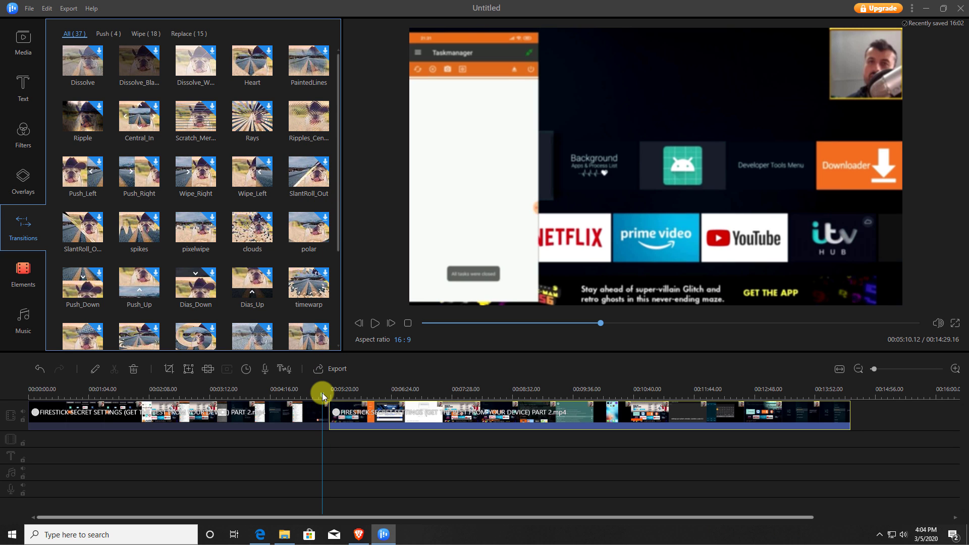
{"action": "left_click", "coordinate": [375, 323]}
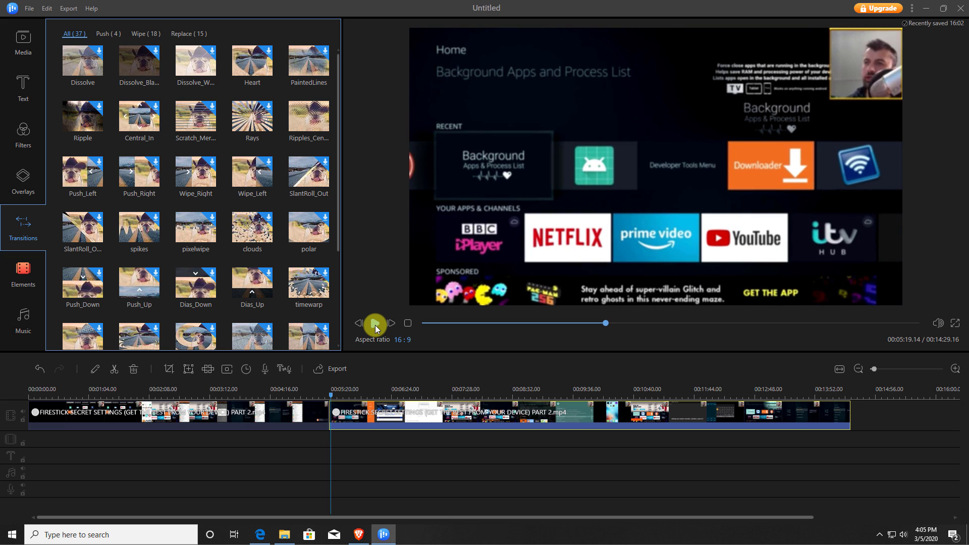
{"action": "scroll", "coordinate": [223, 167], "scroll_direction": "down", "scroll_amount": 2}
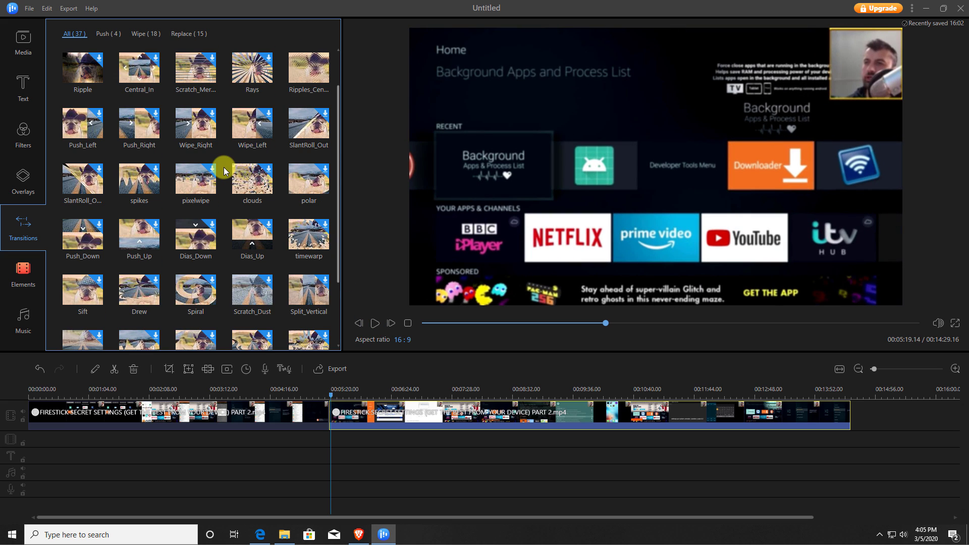
{"action": "scroll", "coordinate": [223, 170], "scroll_direction": "down", "scroll_amount": 1}
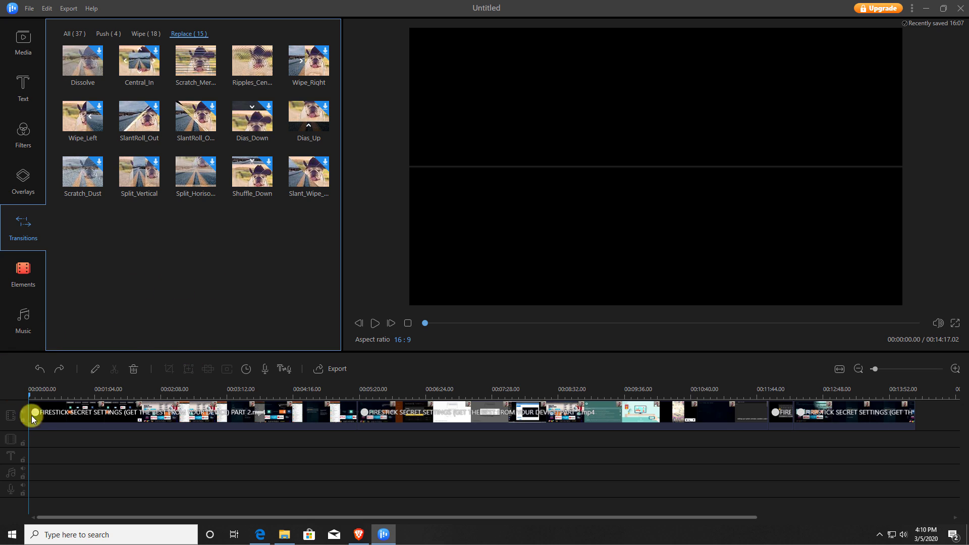
Detach the first FIRESTICK clip's audio onto its own audio track
{"action": "right_click", "coordinate": [90, 415]}
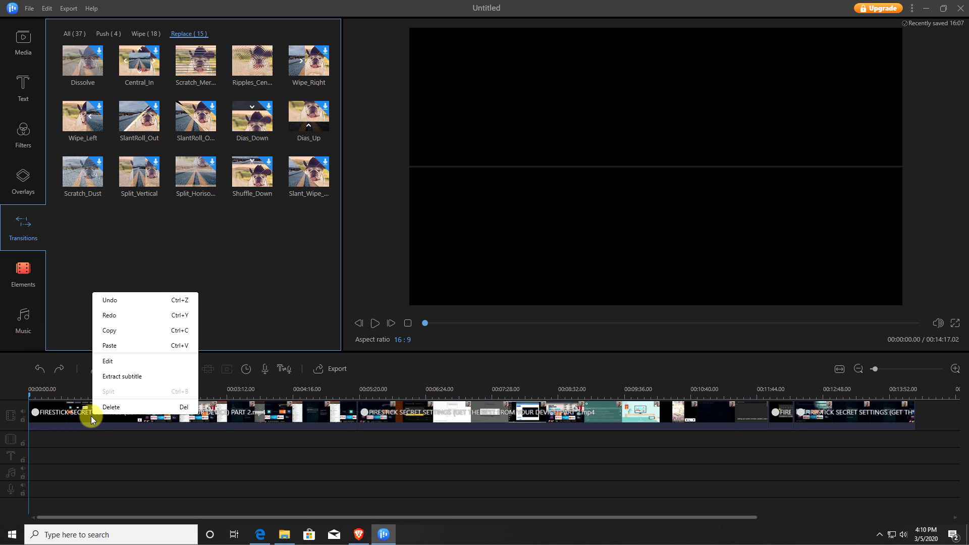
{"action": "right_click", "coordinate": [61, 423]}
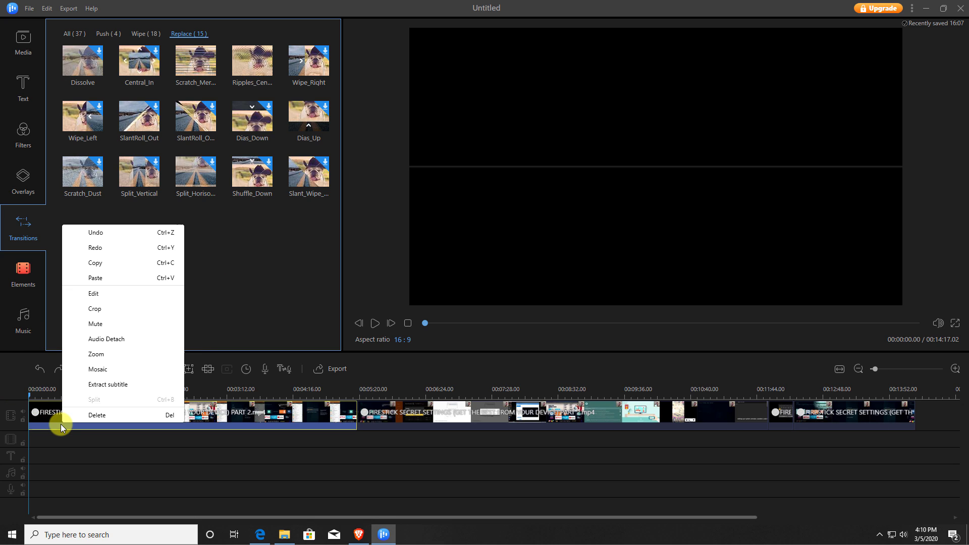
{"action": "left_click", "coordinate": [120, 338]}
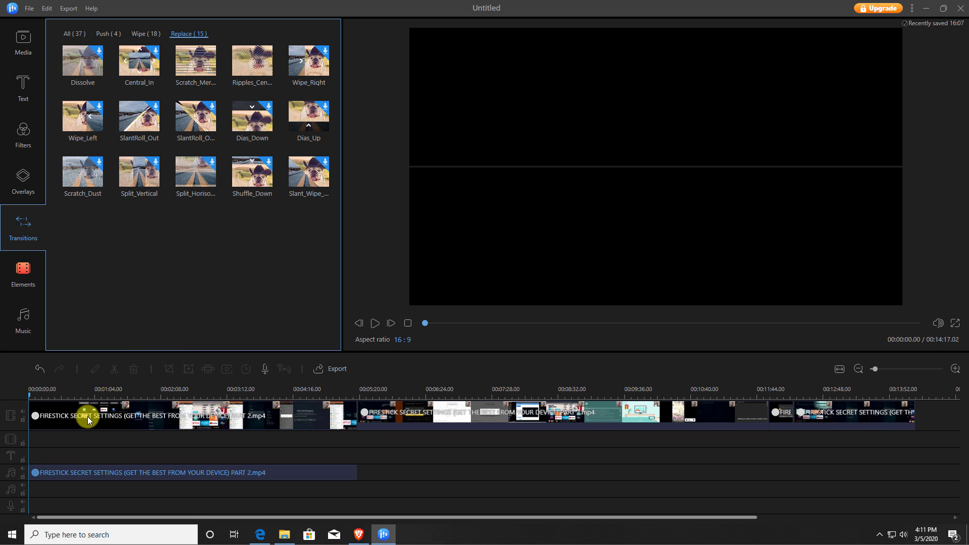
Delete the detached audio clip and play back the edited video
{"action": "left_click", "coordinate": [87, 416]}
{"action": "left_click", "coordinate": [93, 474]}
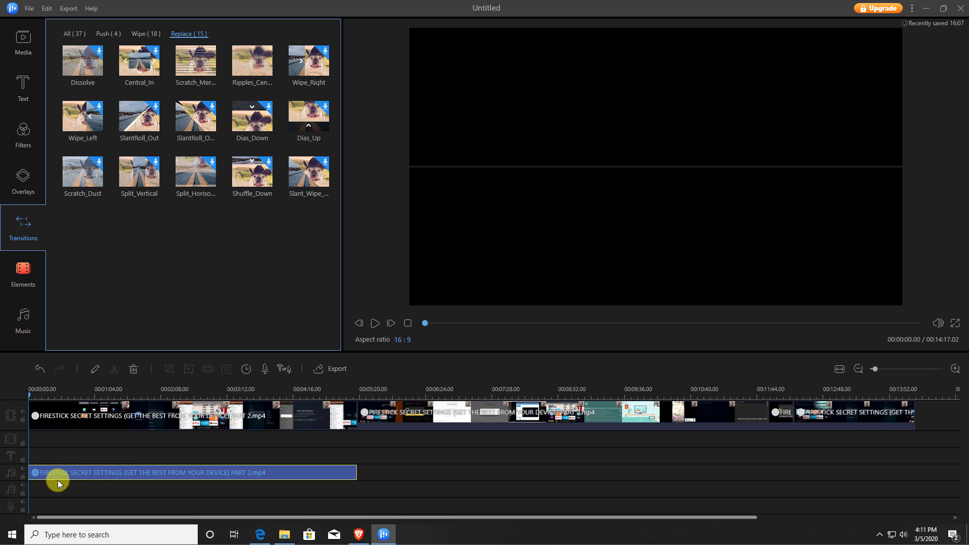
{"action": "key", "text": "Delete"}
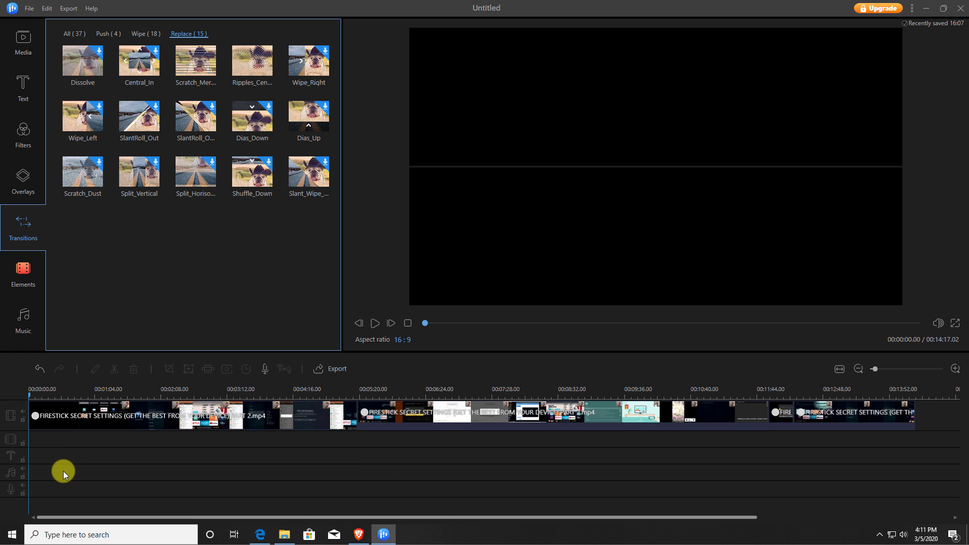
{"action": "left_click", "coordinate": [383, 323]}
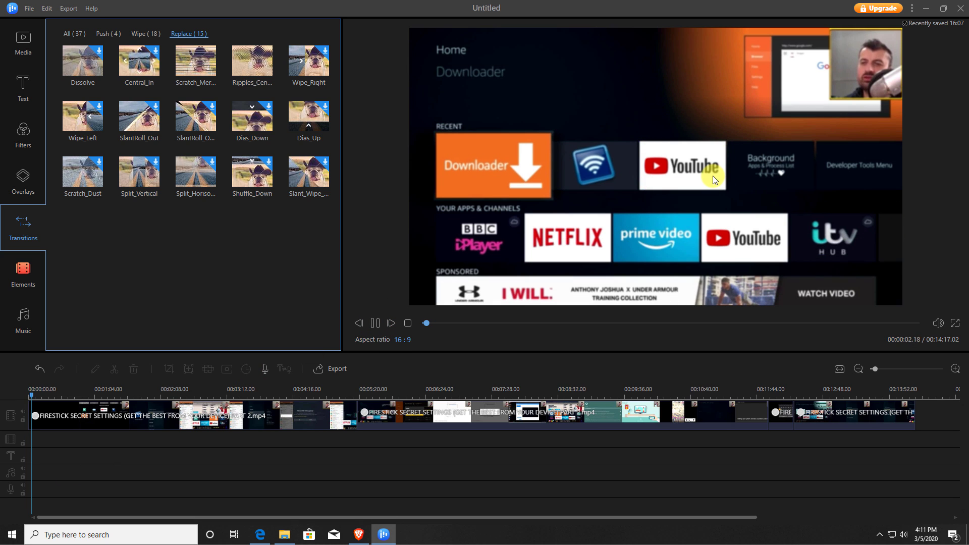
Pause the preview and drag the True Inspiration Full music track onto the timeline
{"action": "left_click", "coordinate": [375, 323]}
{"action": "left_click", "coordinate": [20, 318]}
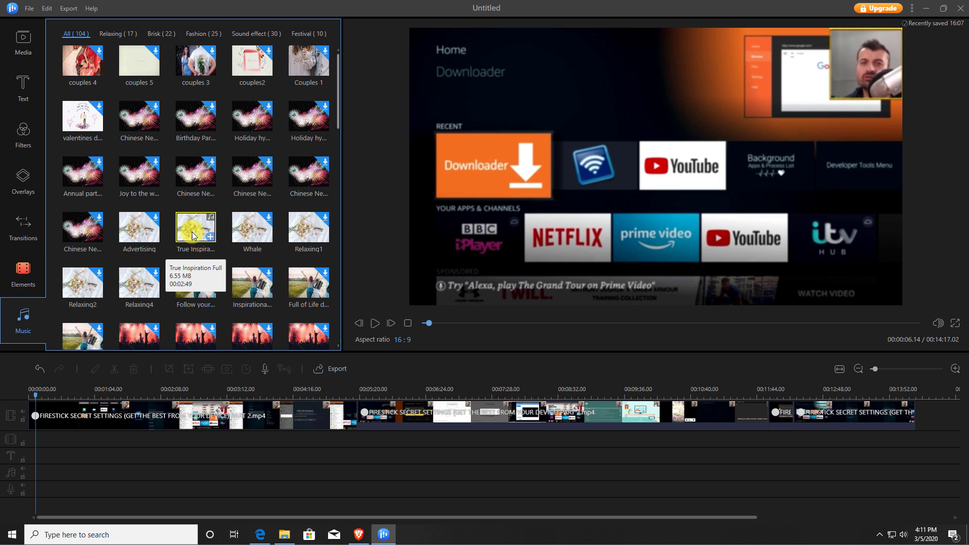
{"action": "left_click_drag", "start_coordinate": [174, 289], "coordinate": [35, 473]}
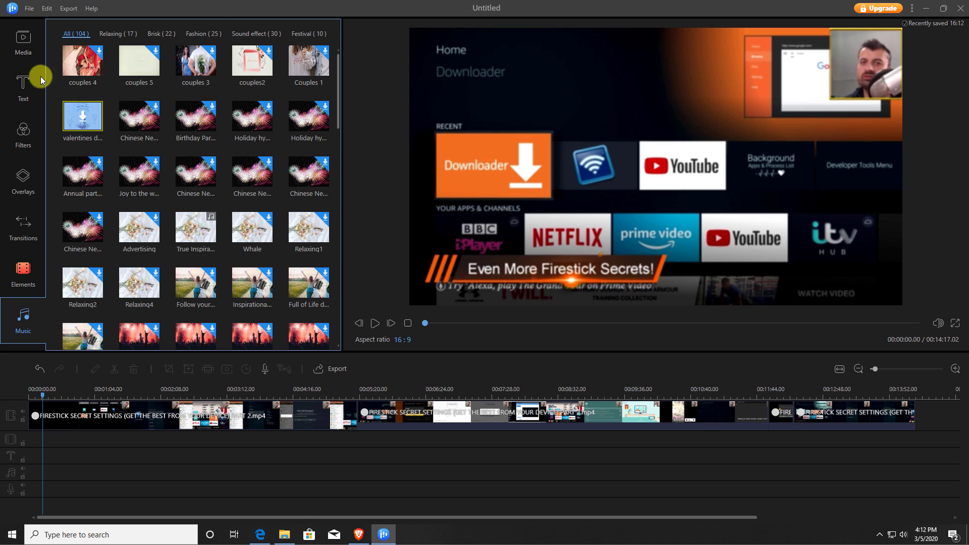
Add the TitleStyle1 title template at the start of the video and open its settings
{"action": "left_click", "coordinate": [16, 84]}
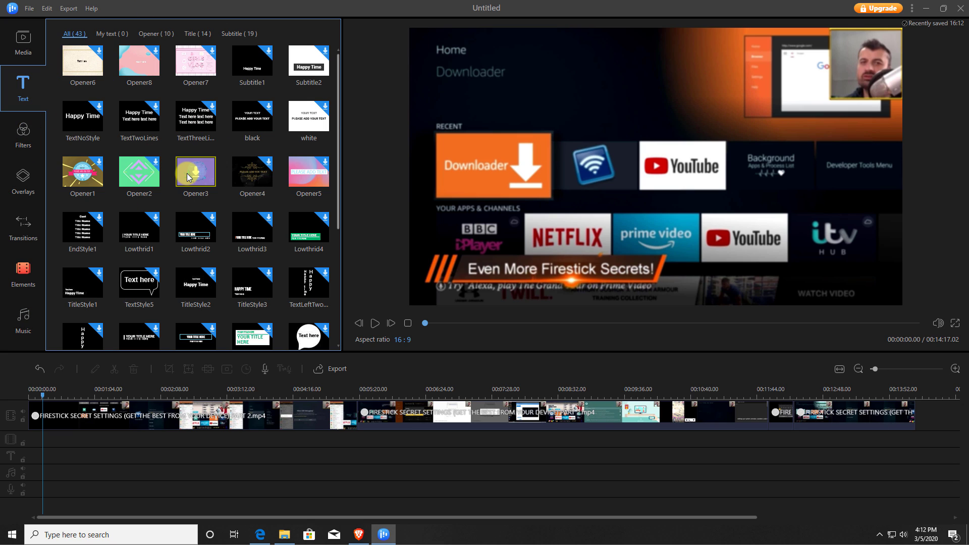
{"action": "scroll", "coordinate": [187, 172], "scroll_direction": "down", "scroll_amount": 1}
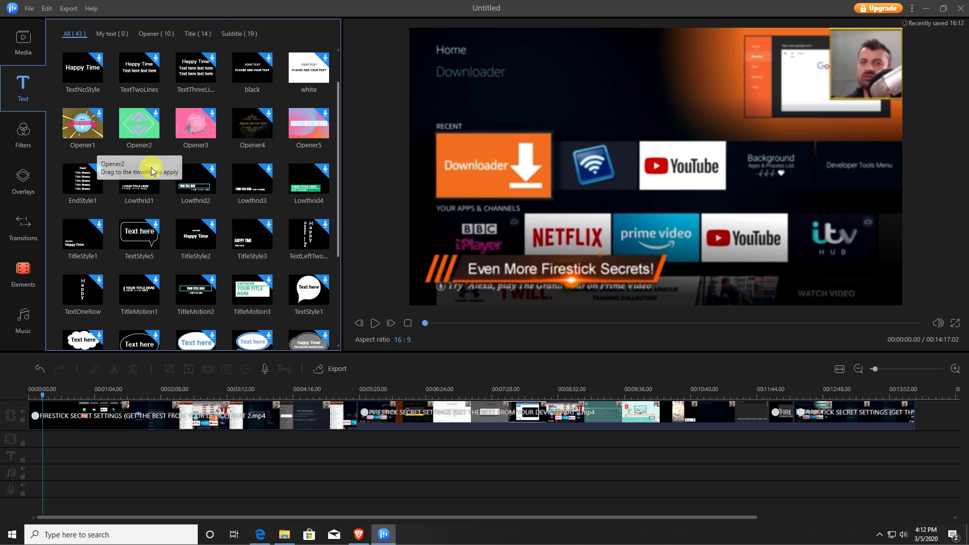
{"action": "left_click", "coordinate": [62, 247]}
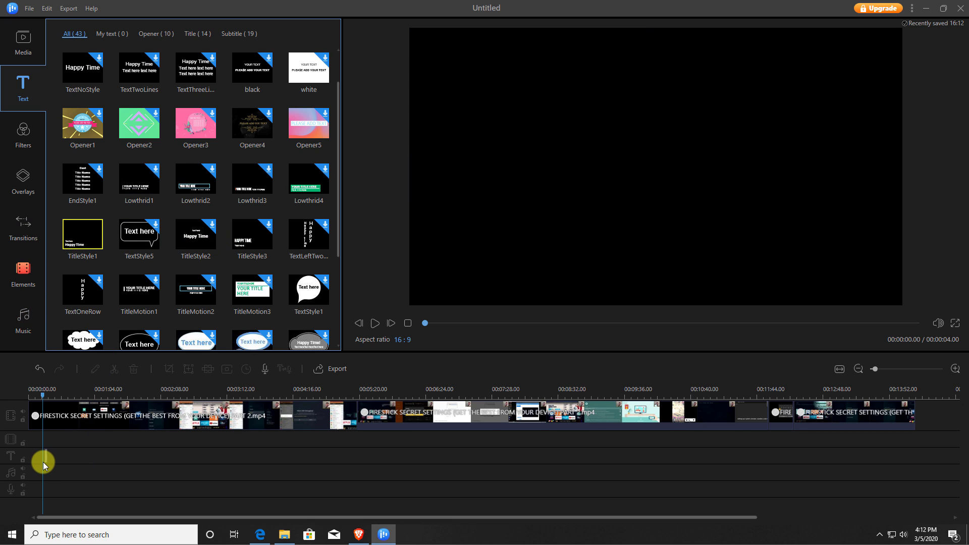
{"action": "left_click_drag", "start_coordinate": [44, 462], "coordinate": [44, 461]}
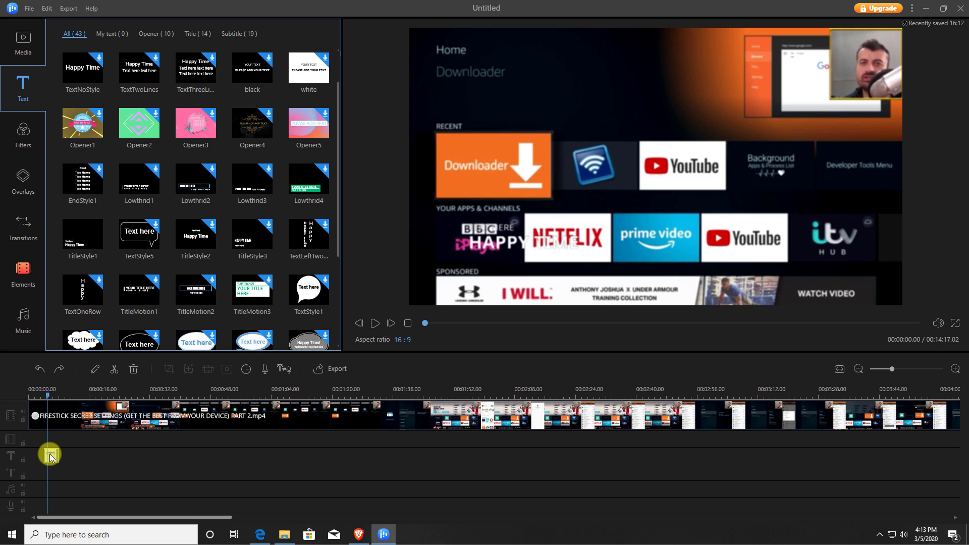
{"action": "double_click", "coordinate": [50, 457]}
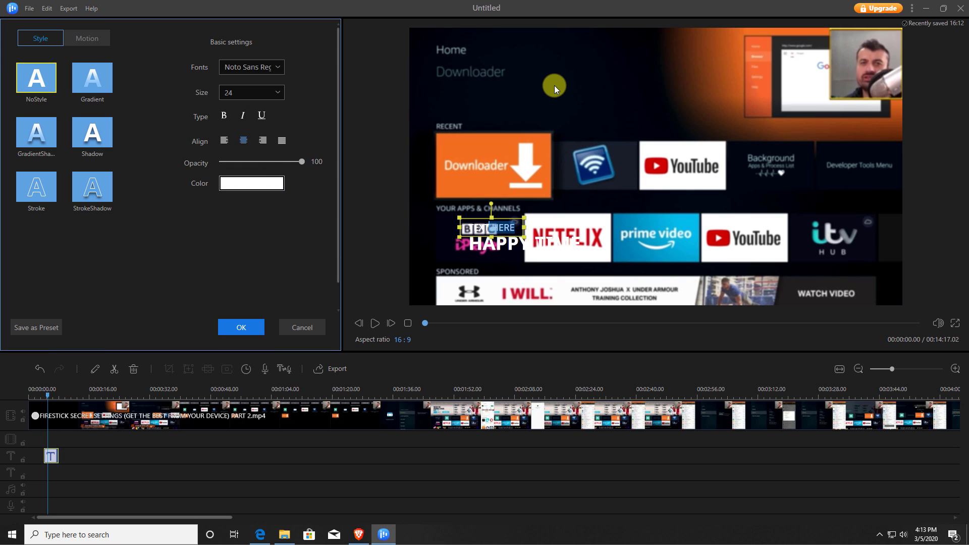
Move the title to the top, make it read 'TDUK HERE' in bold, and apply GradientShadow with more colour mix
{"action": "left_click_drag", "start_coordinate": [555, 89], "coordinate": [682, 104]}
{"action": "type", "text": "UK"}
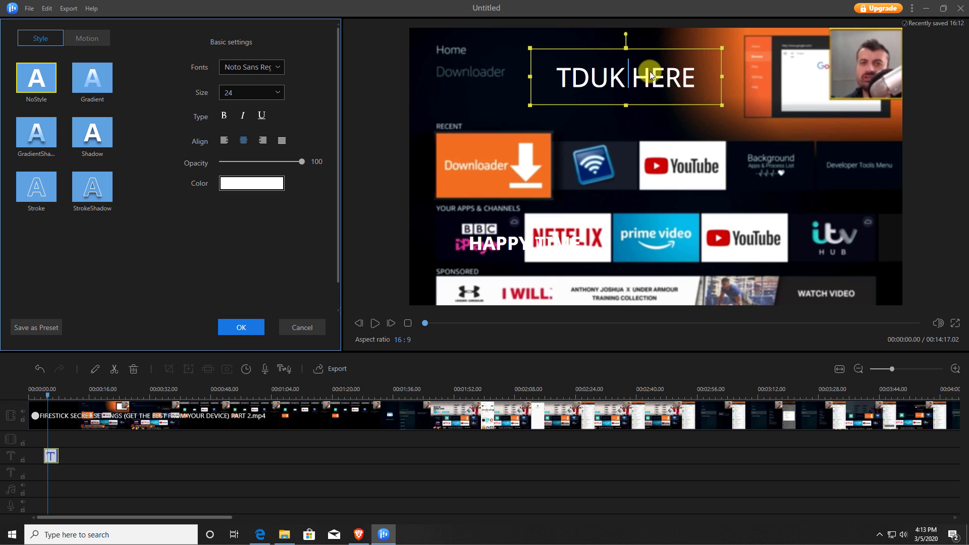
{"action": "key", "text": "ctrl+a"}
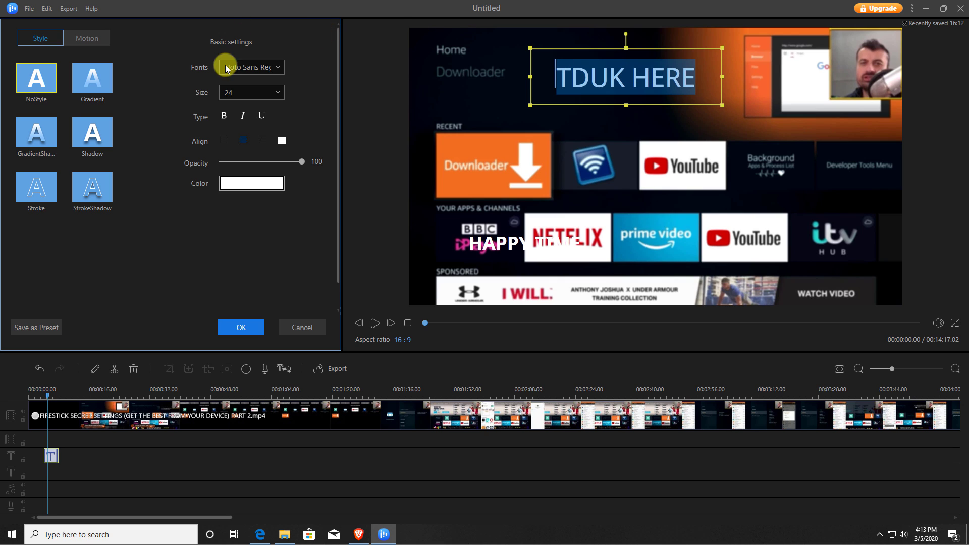
{"action": "scroll", "coordinate": [252, 71], "scroll_direction": "down", "scroll_amount": 1}
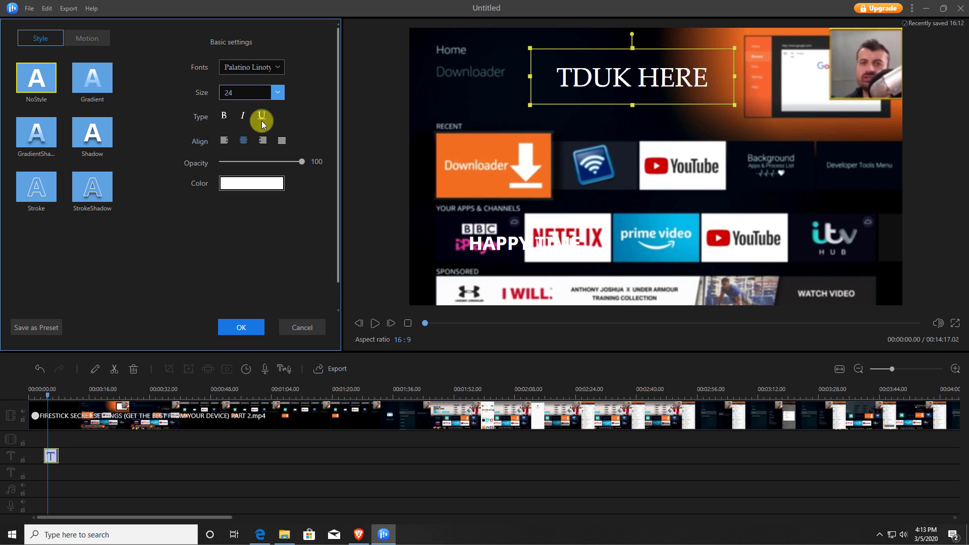
{"action": "left_click", "coordinate": [224, 116]}
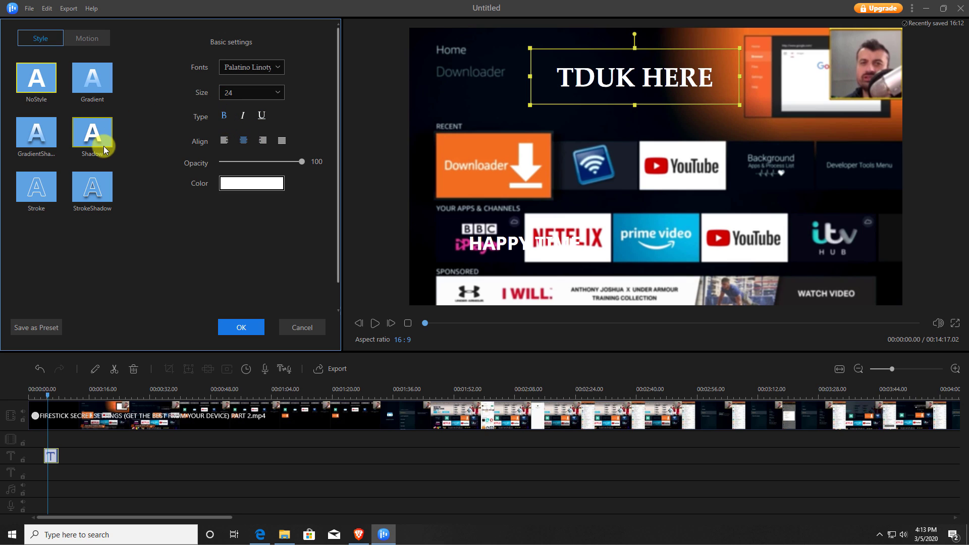
{"action": "left_click", "coordinate": [49, 134]}
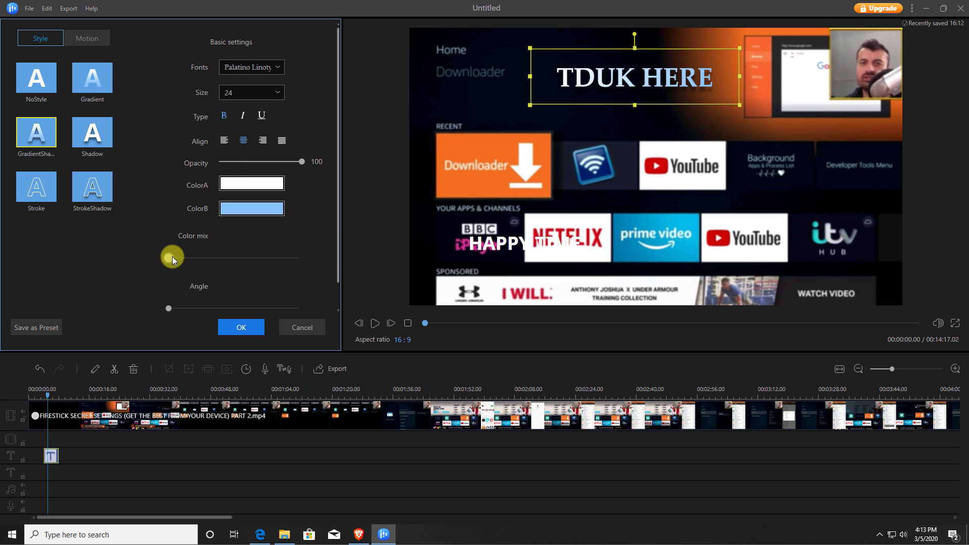
{"action": "left_click_drag", "start_coordinate": [174, 257], "coordinate": [200, 257]}
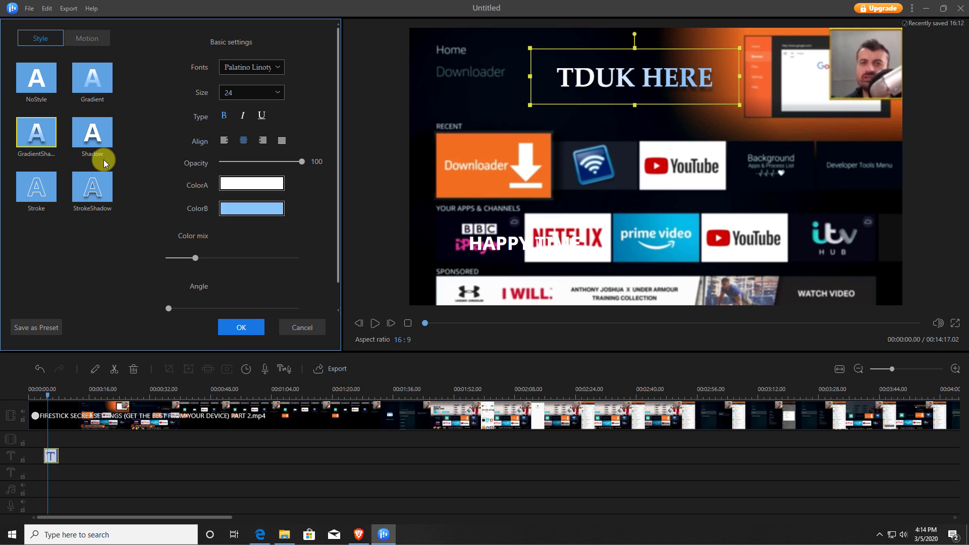
{"action": "left_click", "coordinate": [87, 36]}
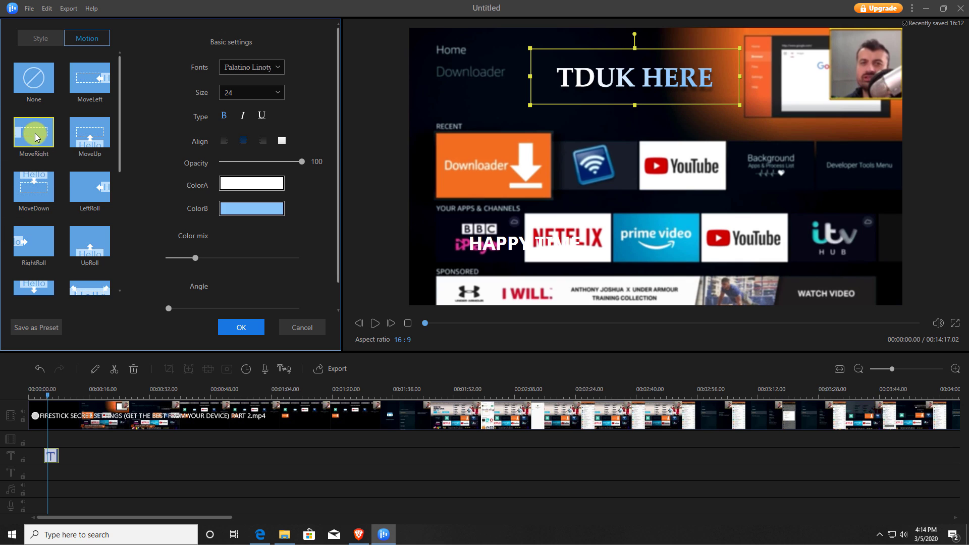
{"action": "left_click", "coordinate": [232, 327]}
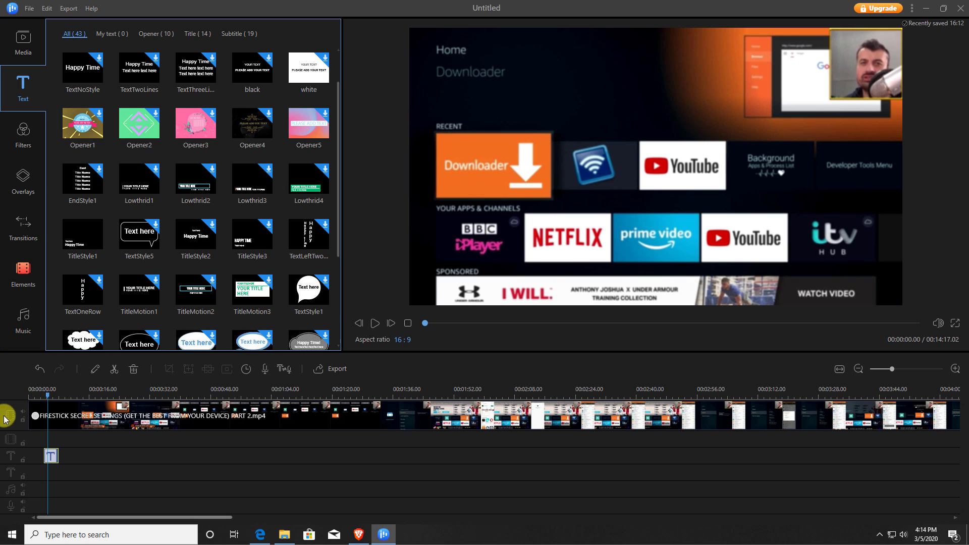
Preview the title from the start and trim the TitleStyle1 clip so the project runs 00:00:19.07
{"action": "left_click", "coordinate": [39, 396]}
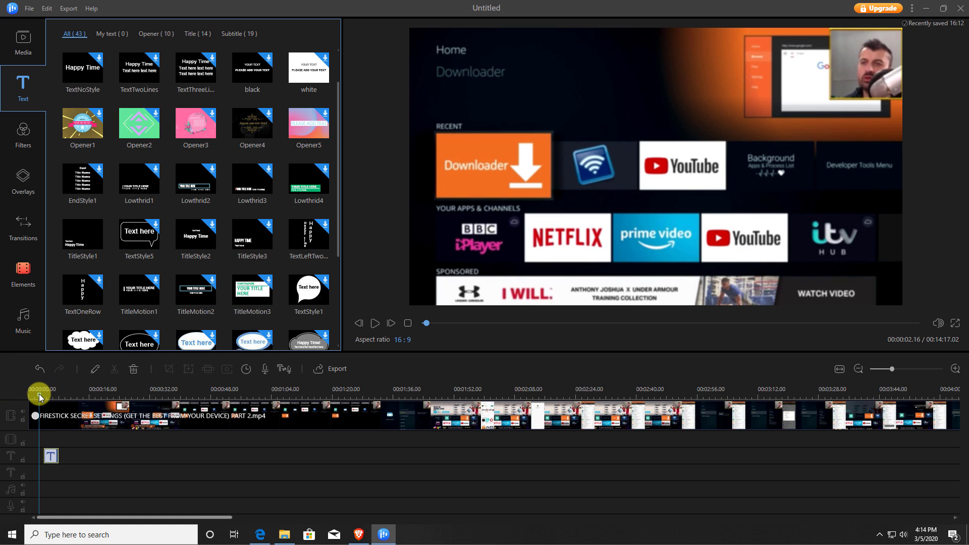
{"action": "left_click", "coordinate": [373, 323]}
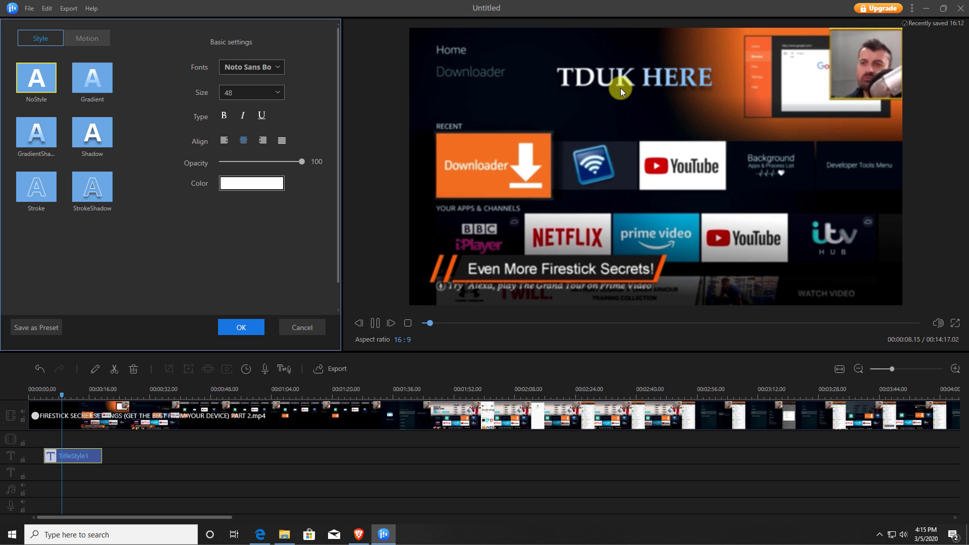
{"action": "left_click", "coordinate": [375, 323]}
{"action": "left_click_drag", "start_coordinate": [100, 457], "coordinate": [59, 456]}
{"action": "left_click_drag", "start_coordinate": [59, 395], "coordinate": [42, 395]}
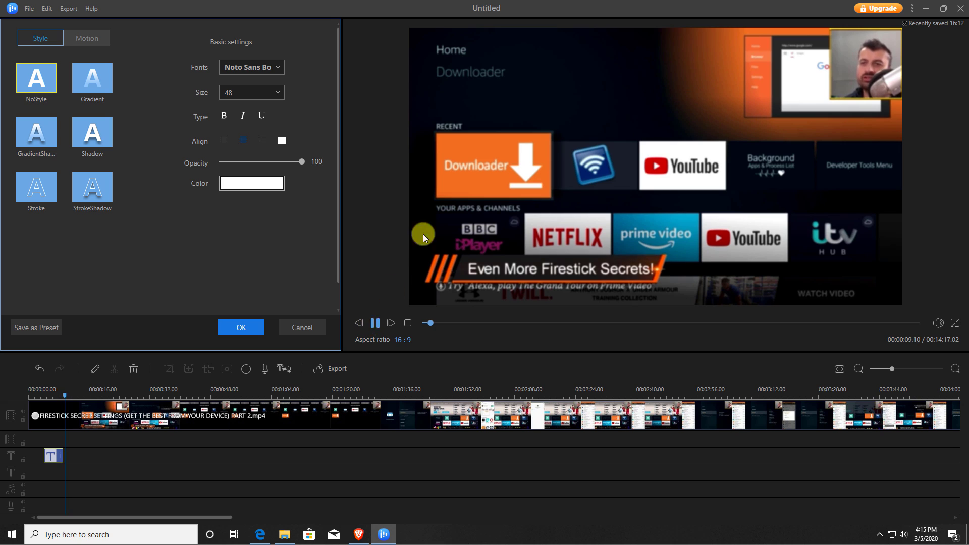
{"action": "left_click", "coordinate": [375, 323]}
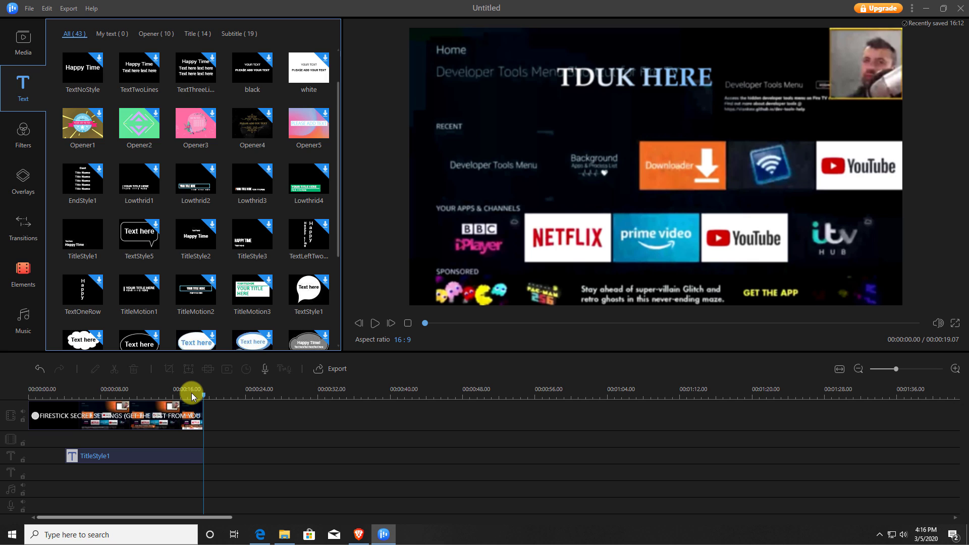
Set the MP4 export to save to the Desktop under the name My_First_video
{"action": "left_click", "coordinate": [60, 10]}
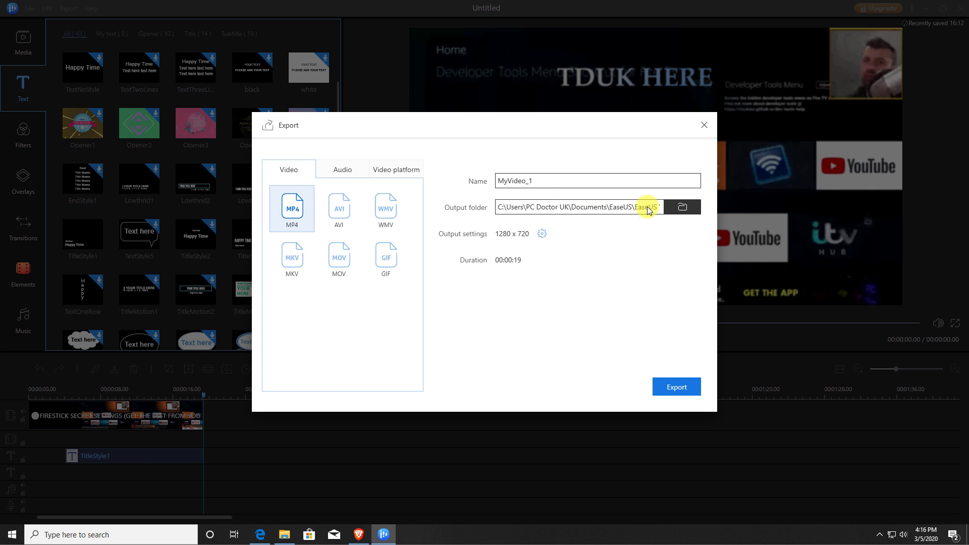
{"action": "left_click", "coordinate": [670, 210]}
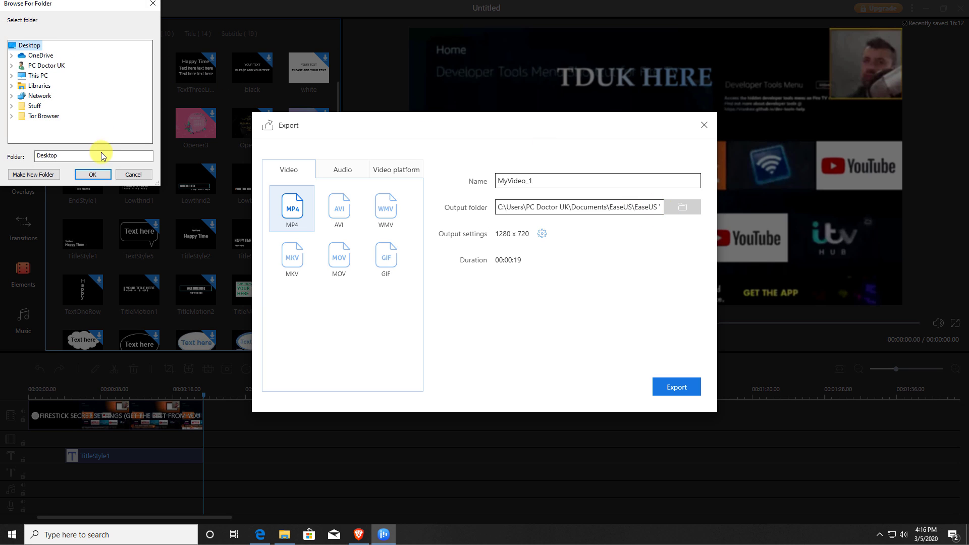
{"action": "left_click", "coordinate": [94, 174]}
{"action": "left_click_drag", "start_coordinate": [555, 181], "coordinate": [449, 182]}
{"action": "type", "text": "My_"}
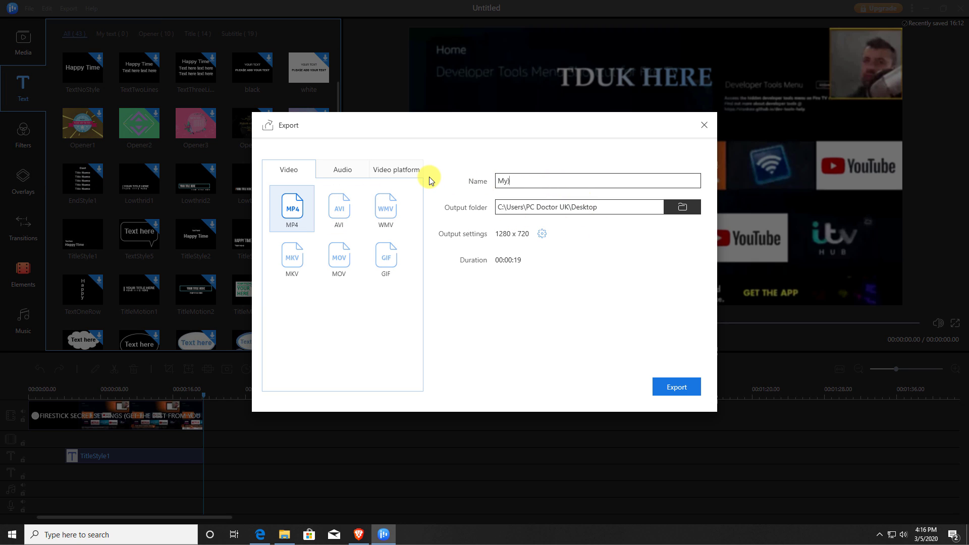
{"action": "type", "text": "First_video"}
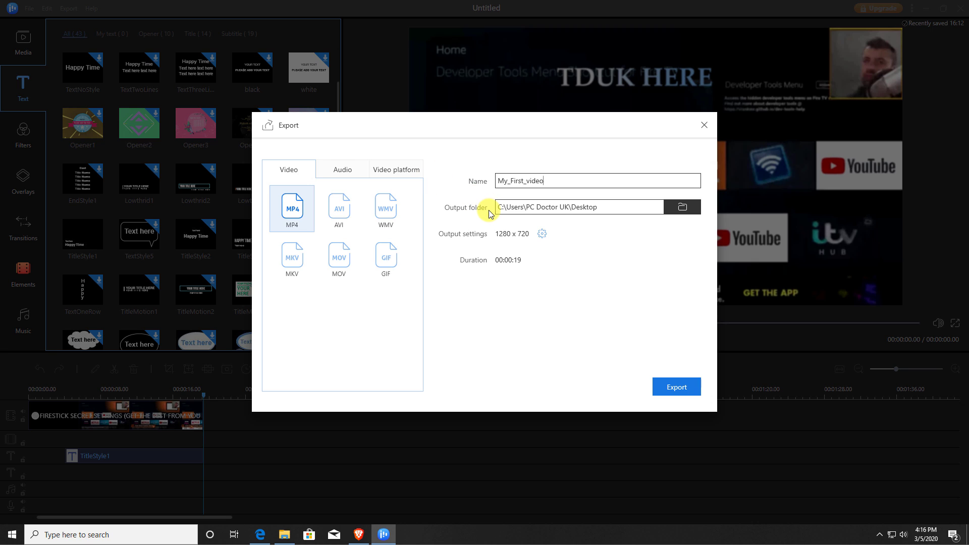
Switch the output quality to High for 1280 x 720 and dismiss the upgrade purchase page
{"action": "left_click", "coordinate": [540, 234]}
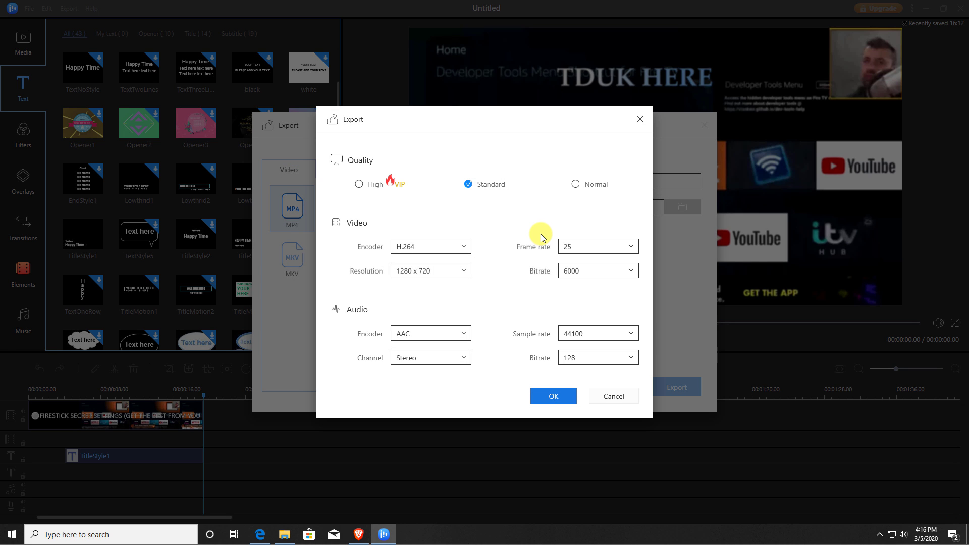
{"action": "left_click", "coordinate": [359, 184]}
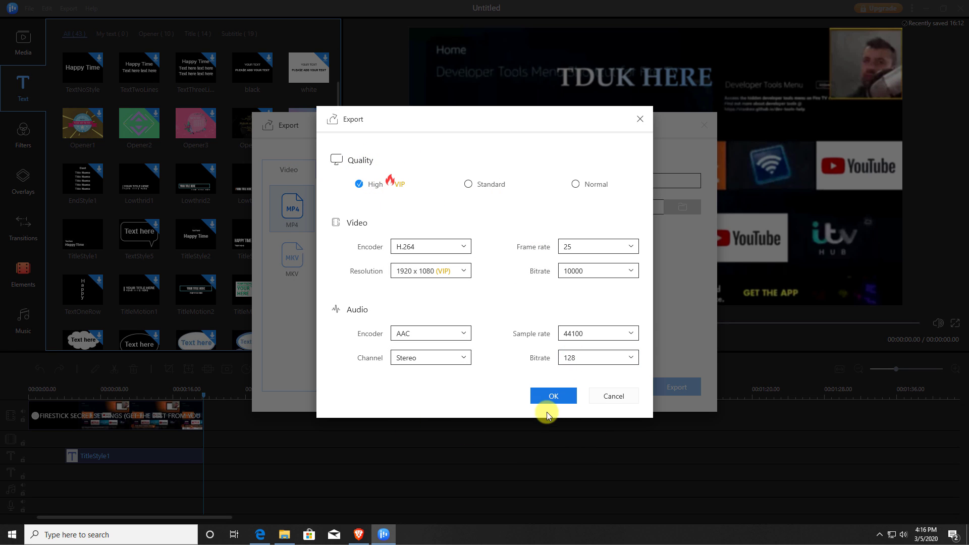
{"action": "left_click", "coordinate": [546, 396]}
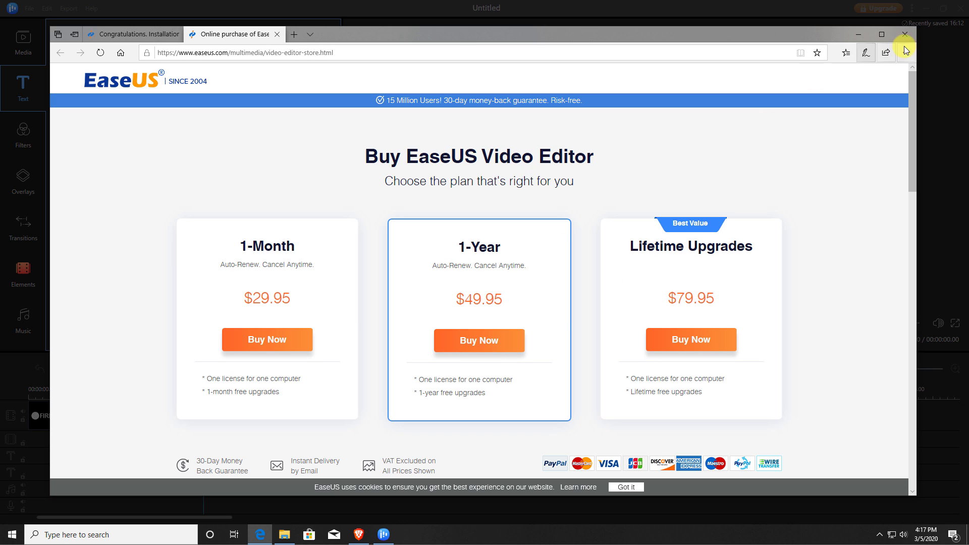
{"action": "left_click", "coordinate": [863, 35]}
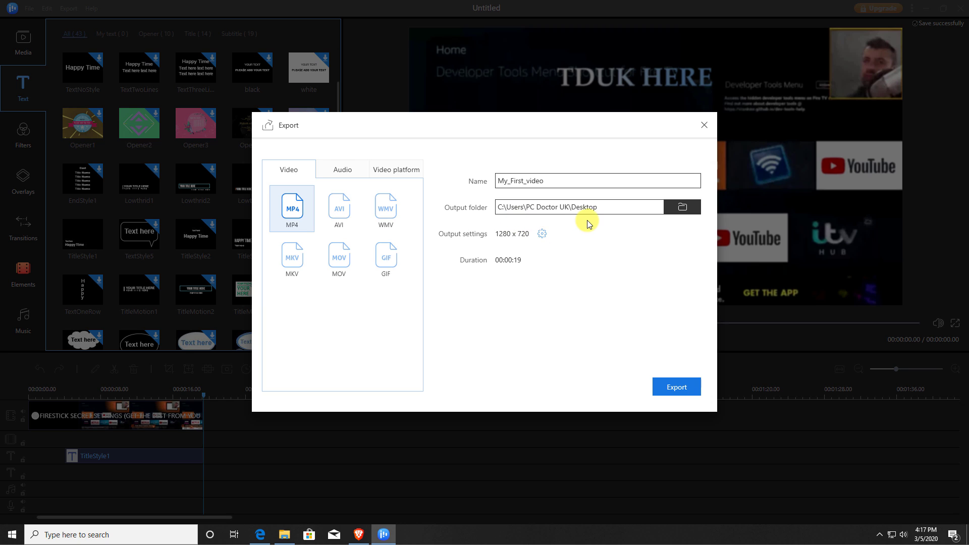
Export My_First_video as MP4, choosing Evaluate instead of activating the program
{"action": "left_click", "coordinate": [681, 388]}
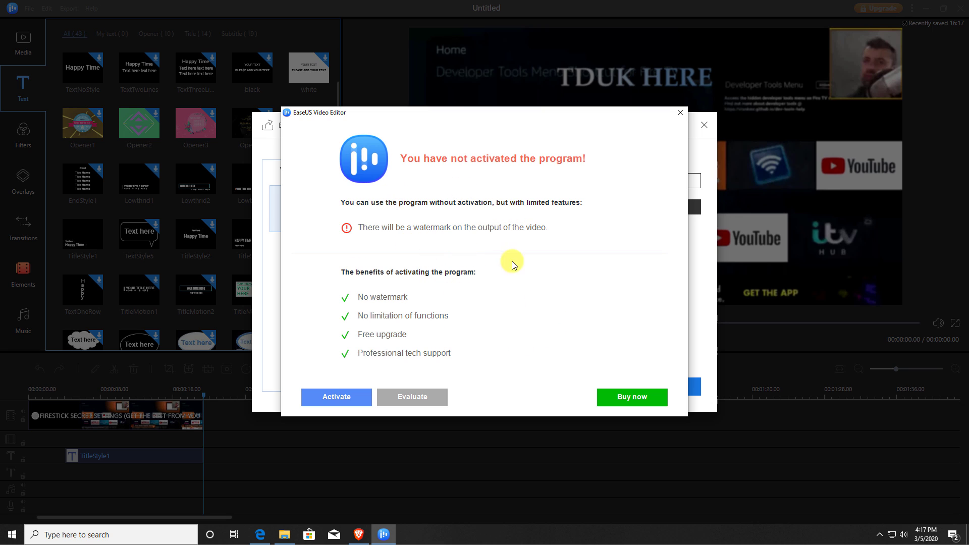
{"action": "left_click", "coordinate": [409, 398]}
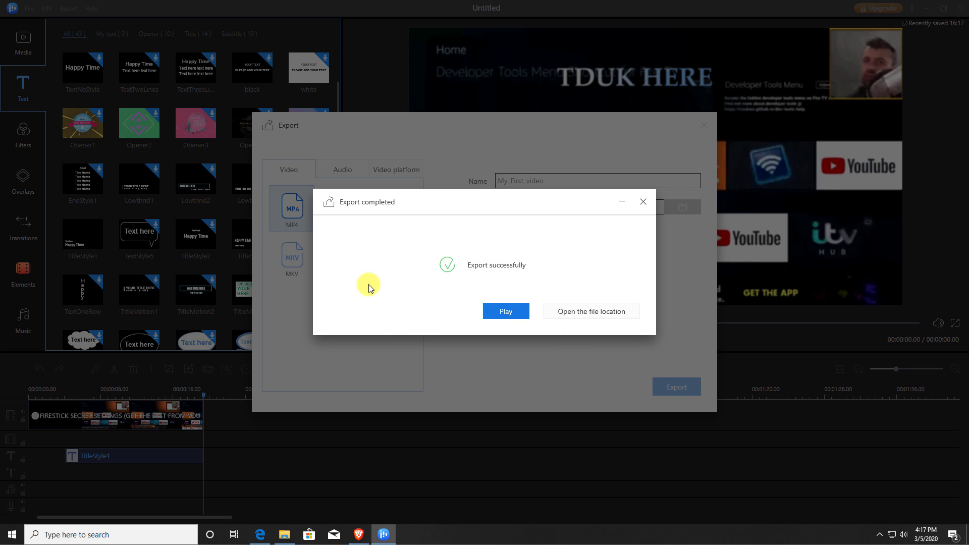
Open the Desktop folder and check My_First_video.mp4's Properties details for its 1280 x 720 resolution
{"action": "left_click", "coordinate": [578, 311]}
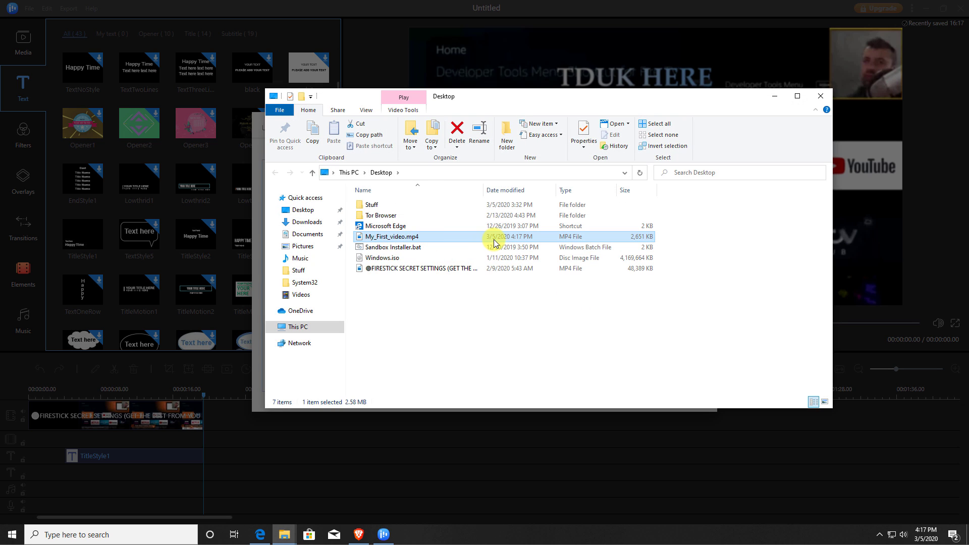
{"action": "right_click", "coordinate": [415, 243]}
{"action": "left_click", "coordinate": [467, 424]}
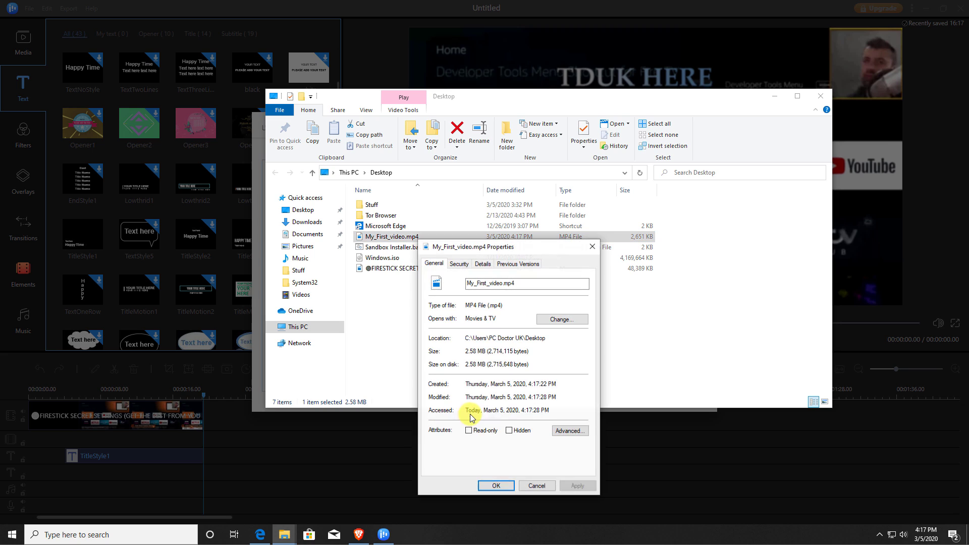
{"action": "left_click", "coordinate": [483, 264]}
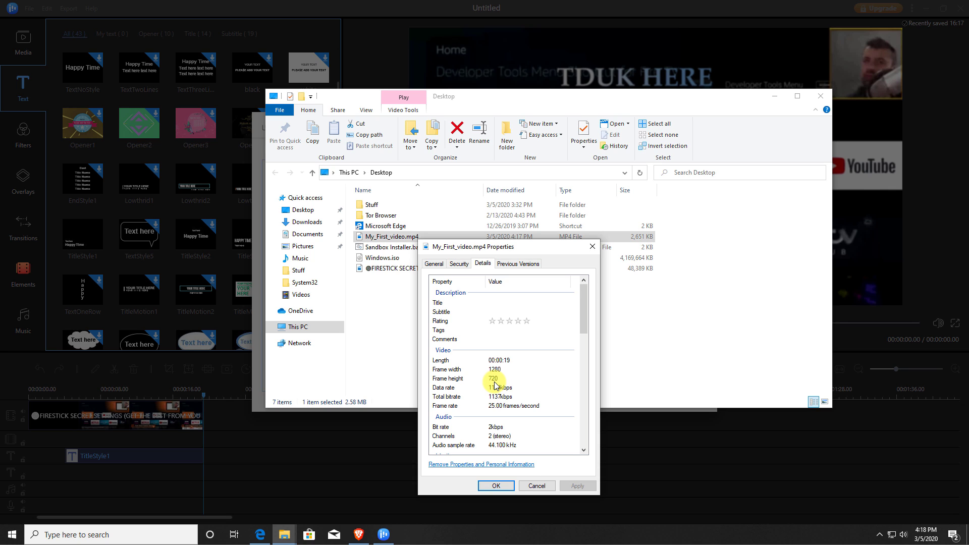
{"action": "left_click", "coordinate": [534, 486]}
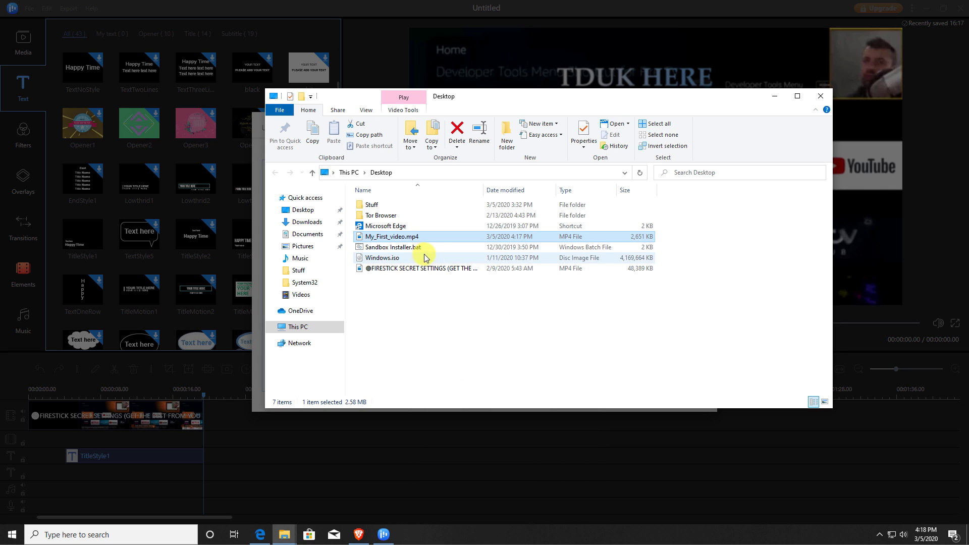
Play My_First_video.mp4 in Movies & TV to review the exported edit
{"action": "double_click", "coordinate": [400, 241]}
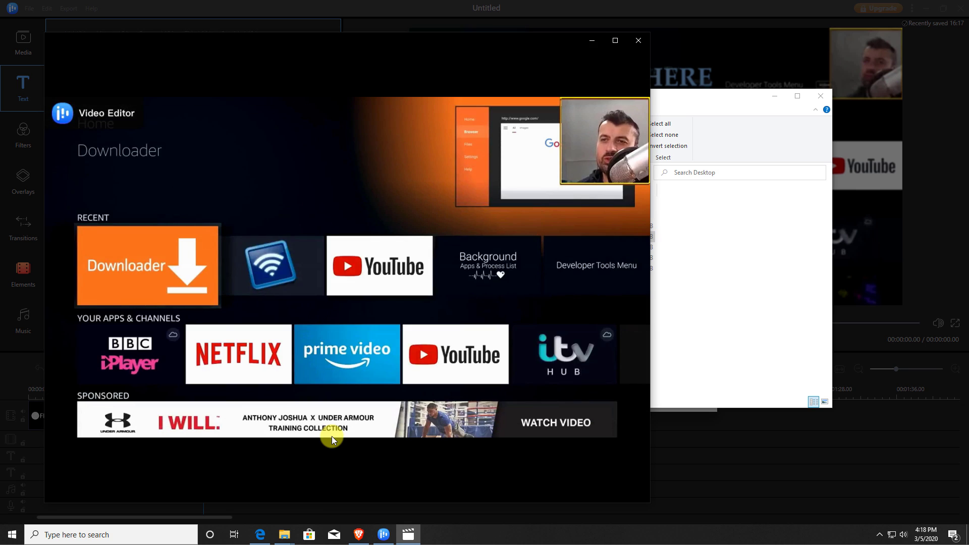